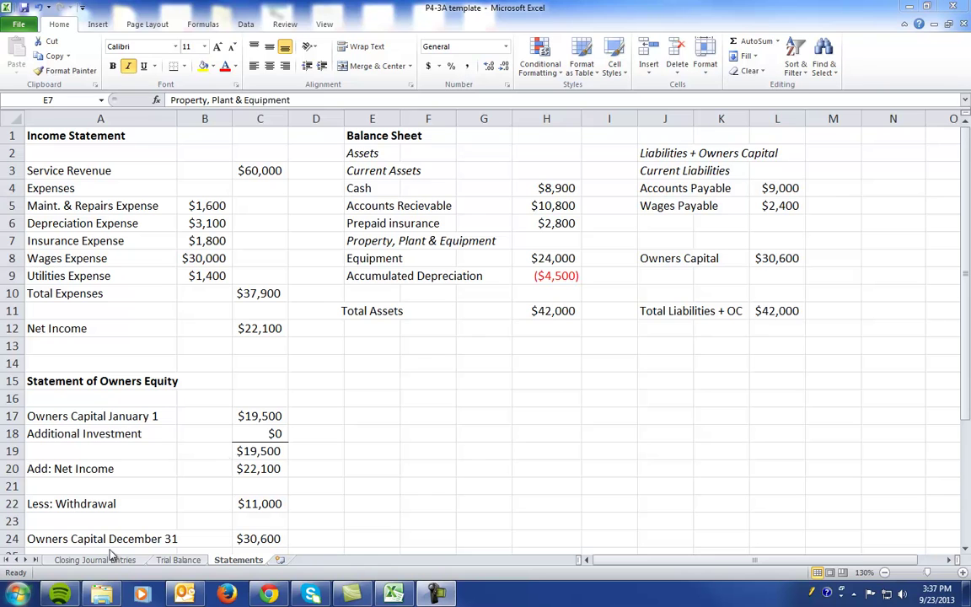
Review the owner's equity statement and the balance sheet's asset, liability and owner's capital sections on the Statements sheet.
{"action": "left_click", "coordinate": [98, 414]}
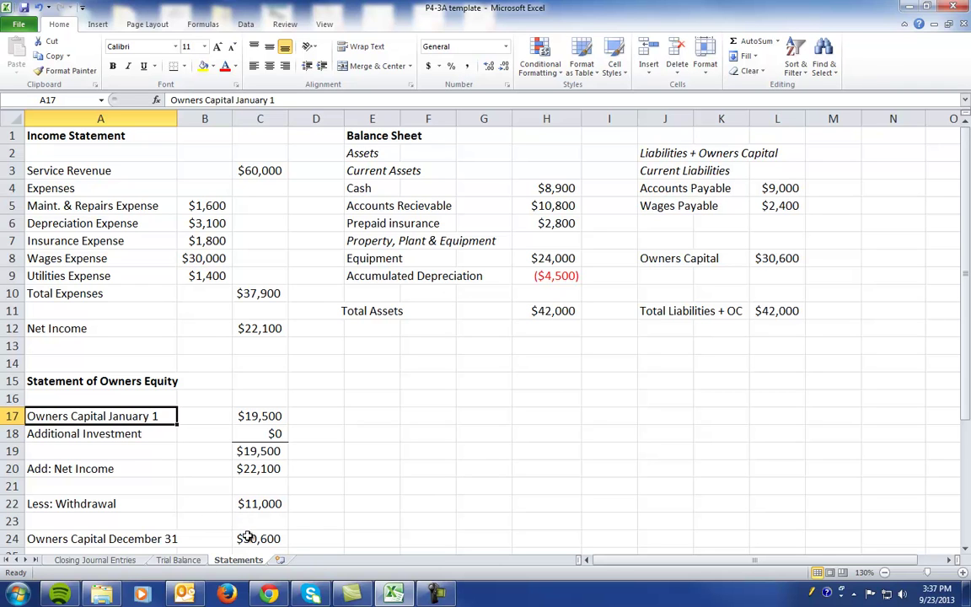
{"action": "left_click", "coordinate": [373, 135]}
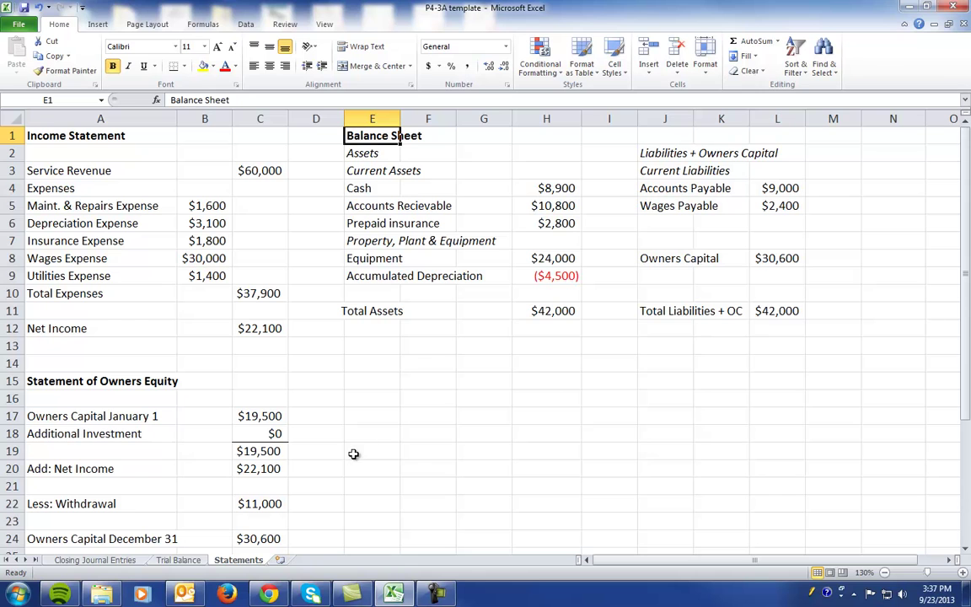
{"action": "left_click", "coordinate": [357, 169]}
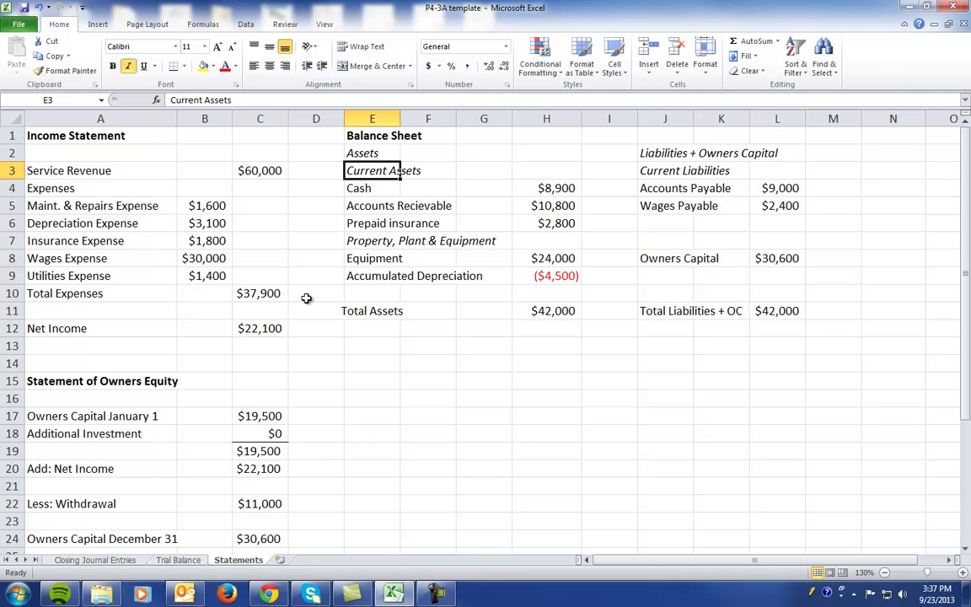
{"action": "left_click", "coordinate": [354, 241]}
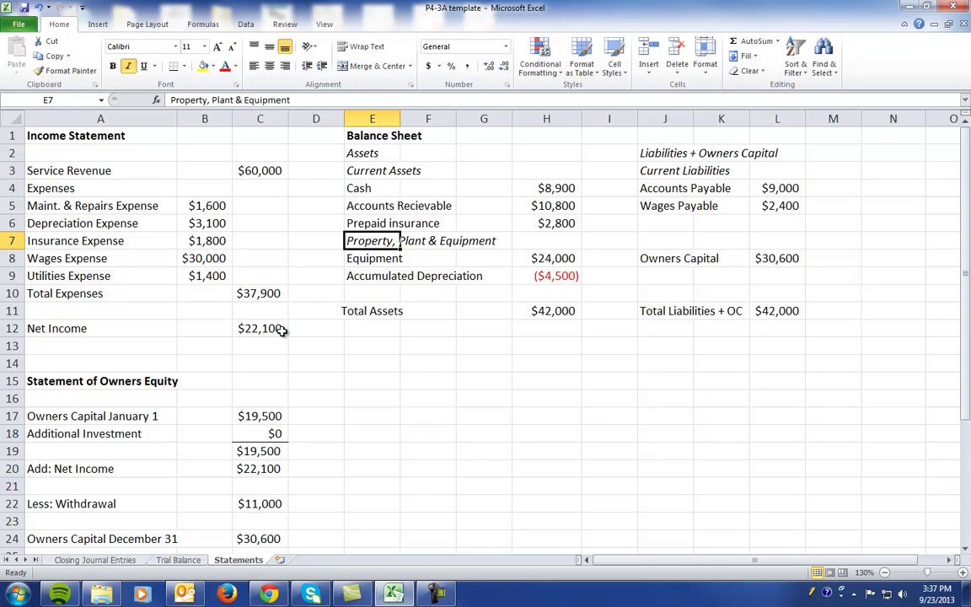
{"action": "left_click", "coordinate": [676, 154]}
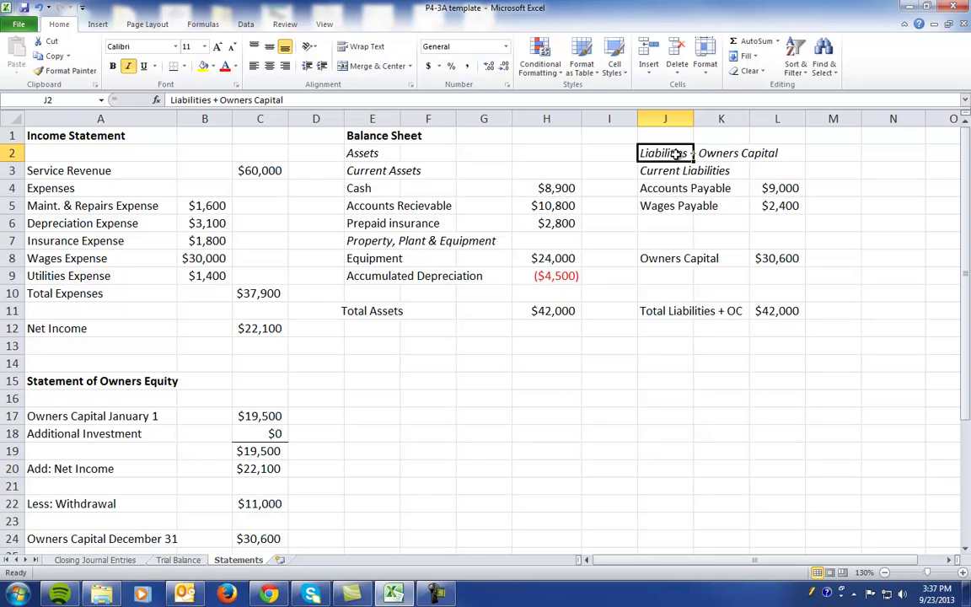
{"action": "left_click", "coordinate": [646, 171]}
{"action": "left_click", "coordinate": [655, 262]}
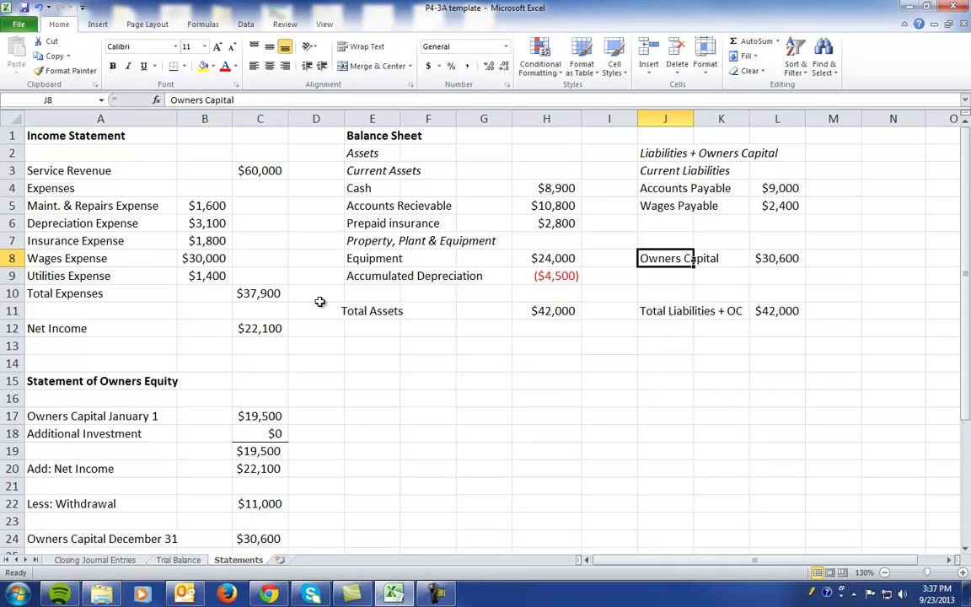
Look up service revenue in the trial balance and enter "service revenue" with a $60,000 debit for closing entry 1.
{"action": "left_click", "coordinate": [94, 560]}
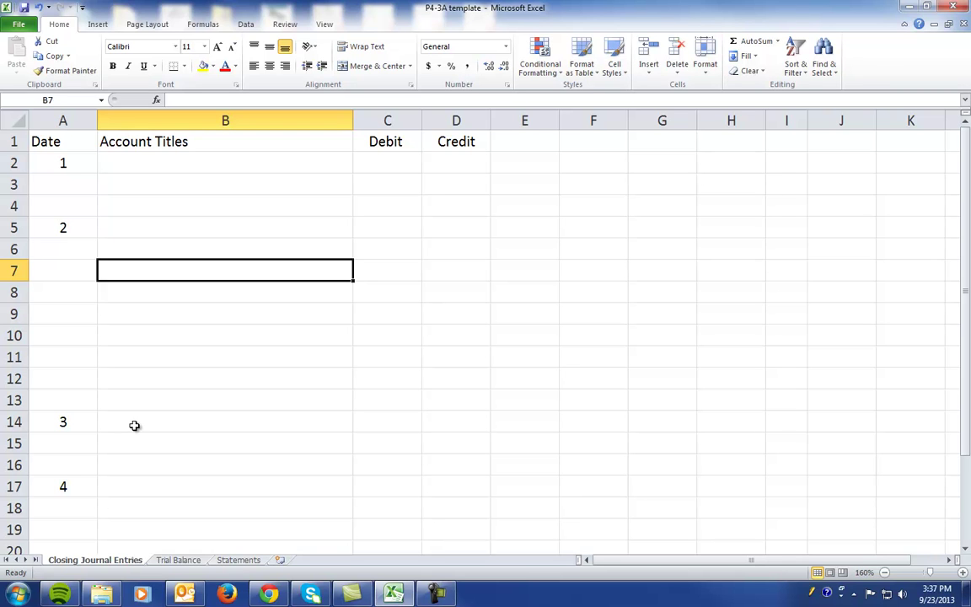
{"action": "left_click", "coordinate": [139, 165]}
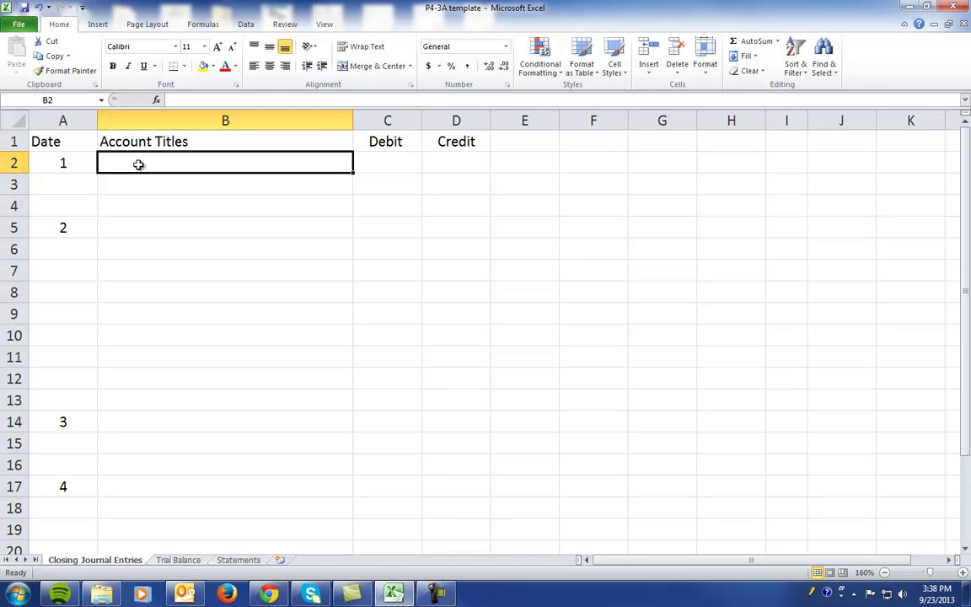
{"action": "left_click", "coordinate": [180, 560]}
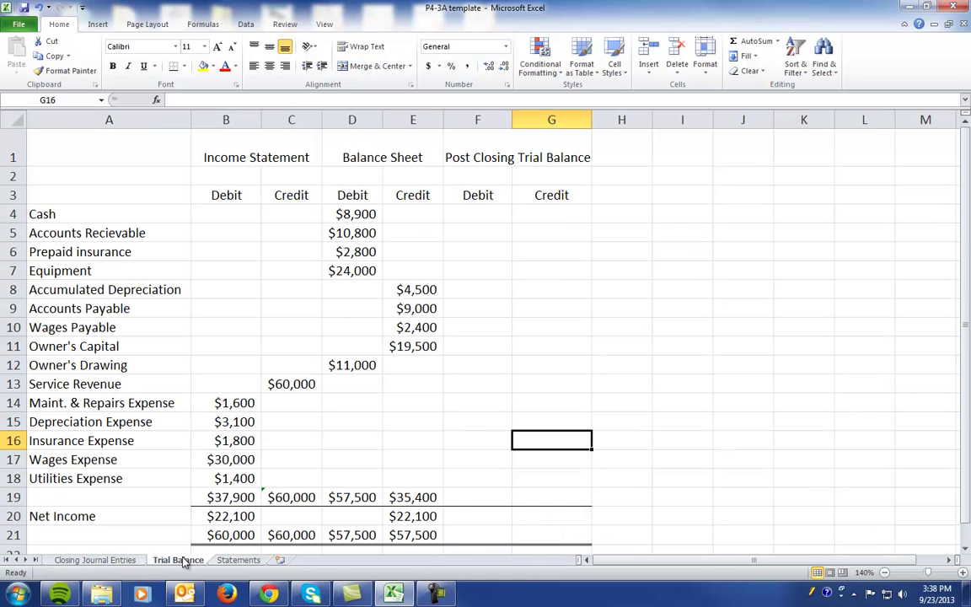
{"action": "left_click", "coordinate": [282, 384]}
{"action": "left_click", "coordinate": [99, 560]}
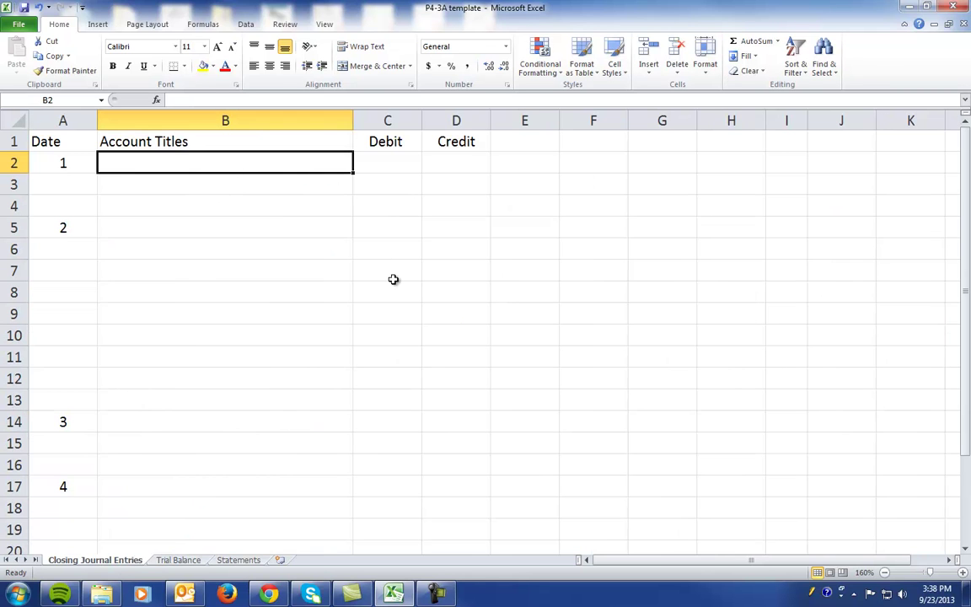
{"action": "type", "text": "servic"}
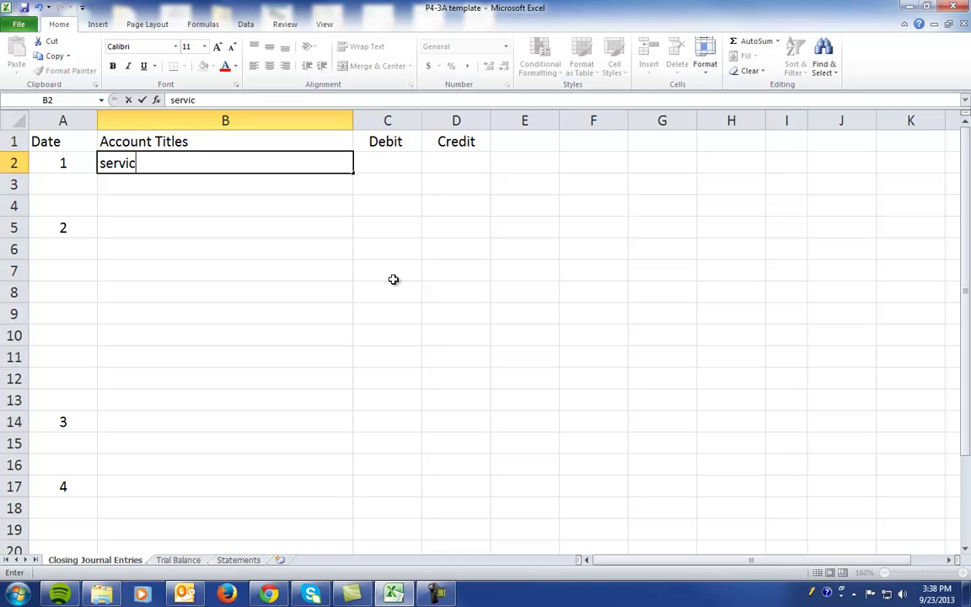
{"action": "type", "text": "e revenue"}
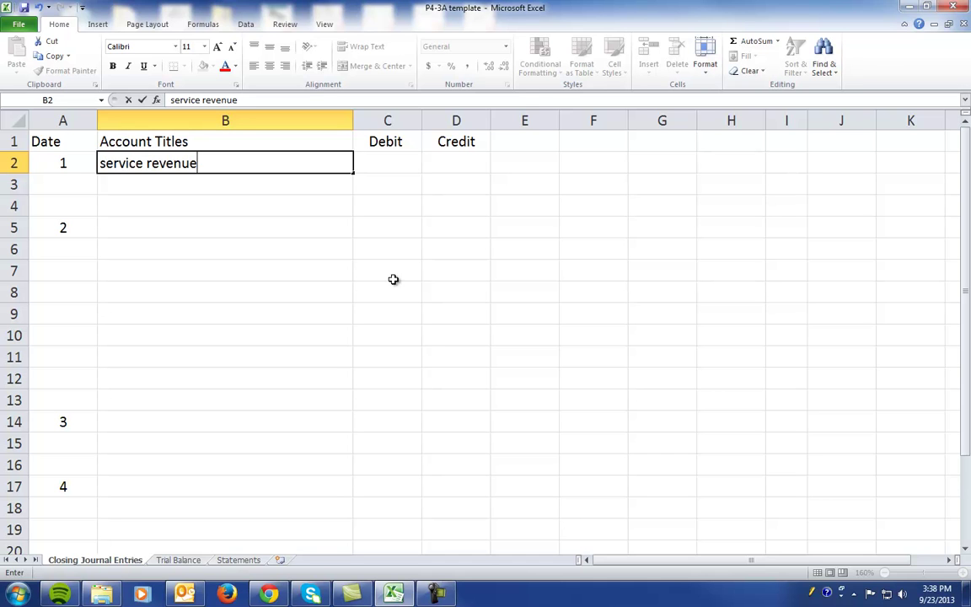
{"action": "key", "text": "Tab"}
{"action": "type", "text": "$60000"}
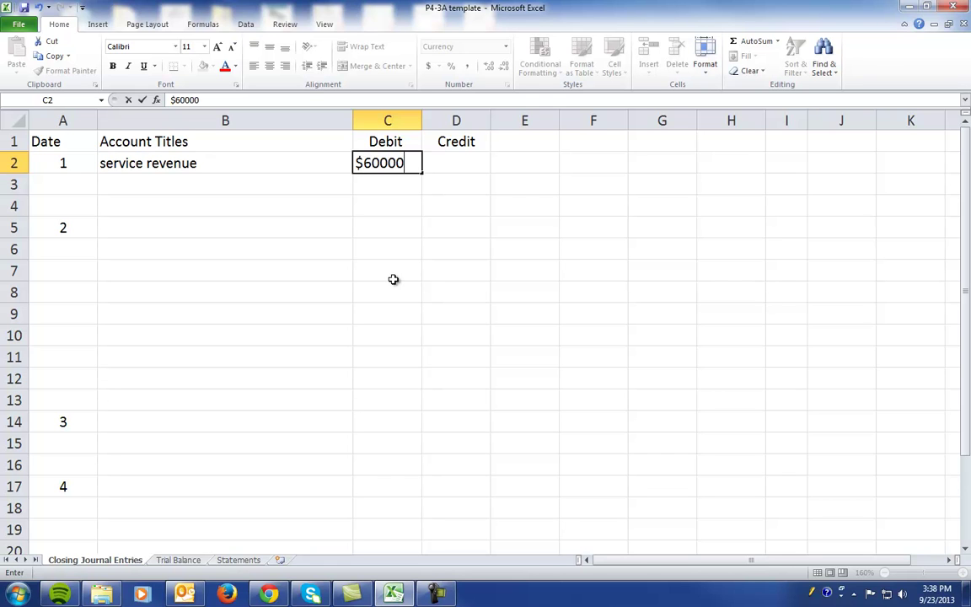
{"action": "key", "text": "Return"}
Complete closing entry 1 with "income summary" in B3 and a $60,000 credit in D3.
{"action": "key", "text": "Left"}
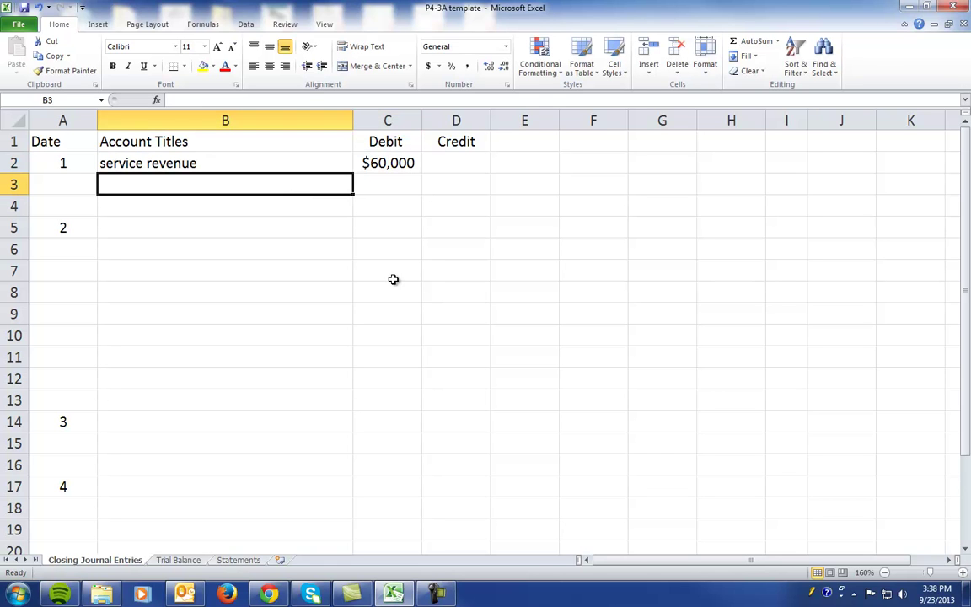
{"action": "type", "text": "inc om"}
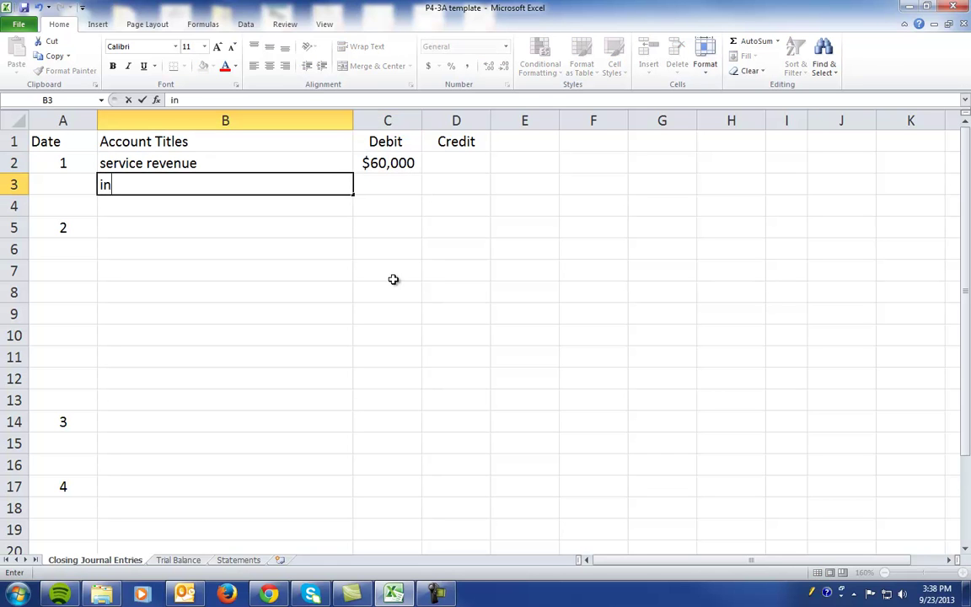
{"action": "key", "text": "BackSpace"}
{"action": "key", "text": "BackSpace"}
{"action": "key", "text": "BackSpace"}
{"action": "type", "text": "ome summary"}
{"action": "key", "text": "Tab"}
{"action": "key", "text": "Right"}
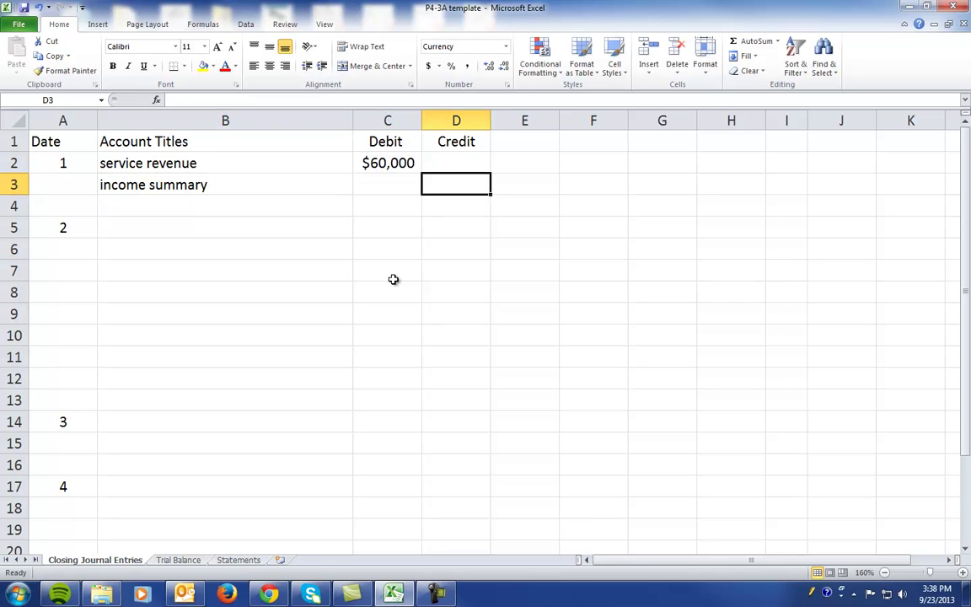
{"action": "type", "text": "$60,000"}
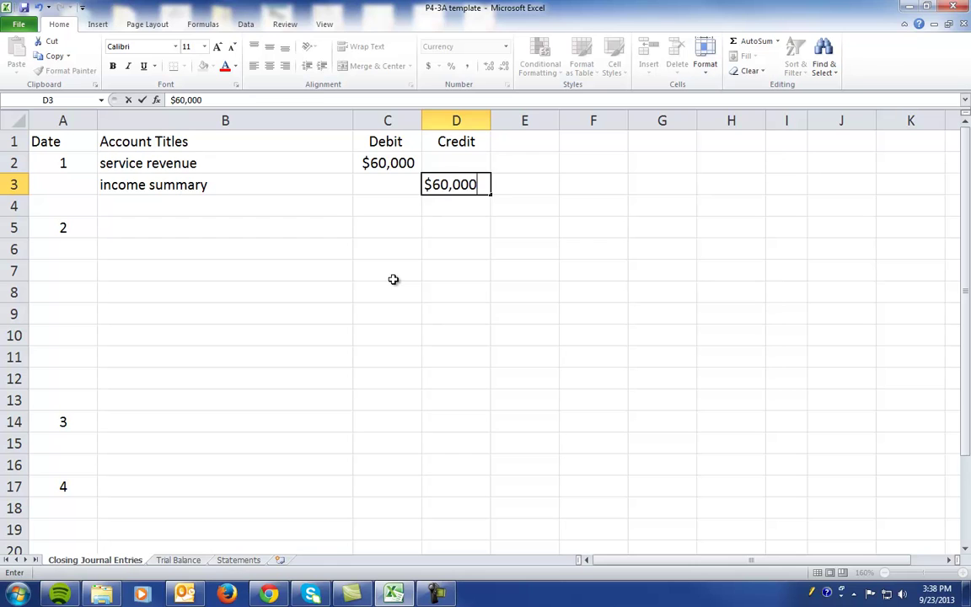
{"action": "key", "text": "Return"}
Enter "income summary" as the first account title of closing entry 2, in B5.
{"action": "key", "text": "Down"}
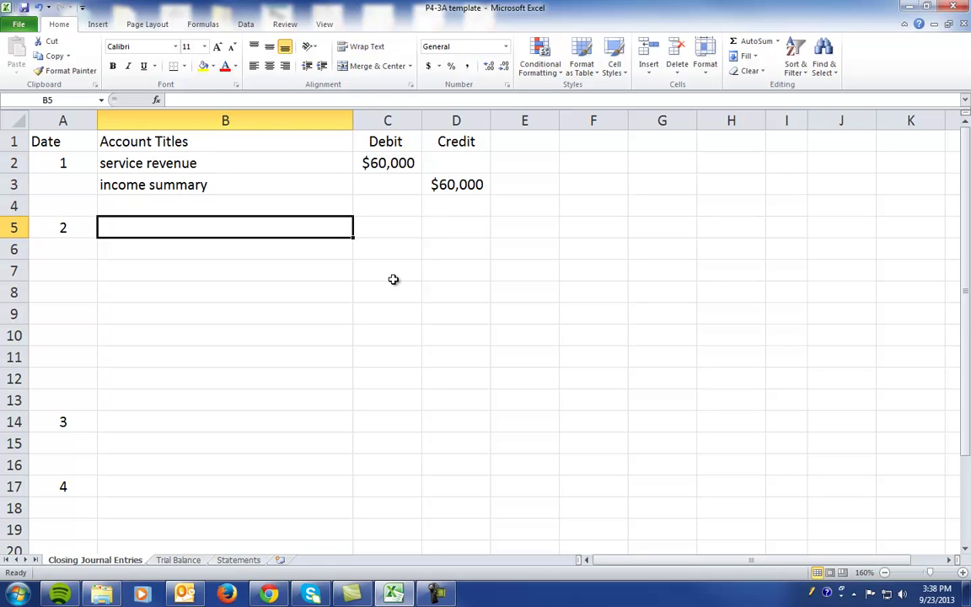
{"action": "type", "text": "income sum"}
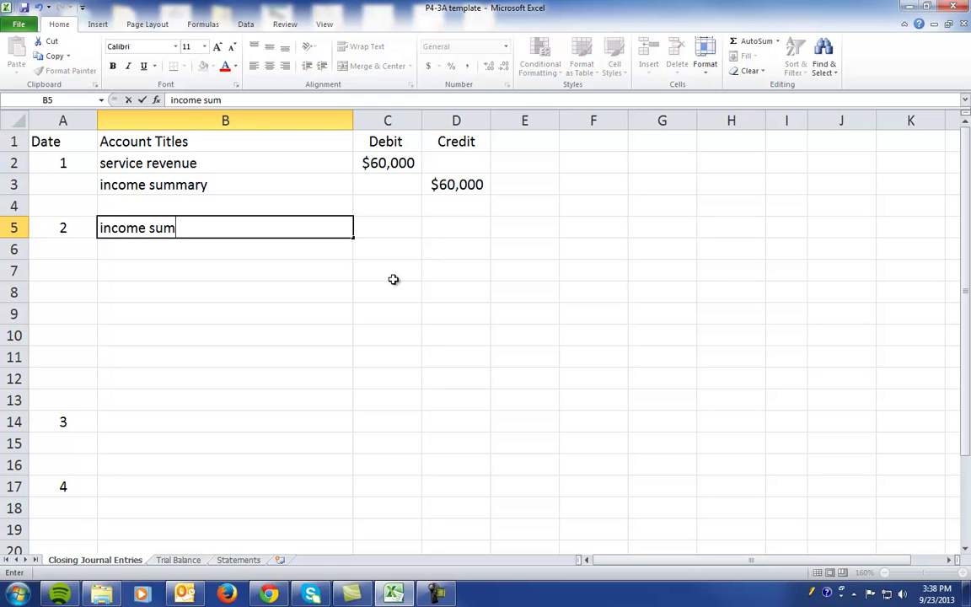
{"action": "type", "text": "mary"}
{"action": "key", "text": "Tab"}
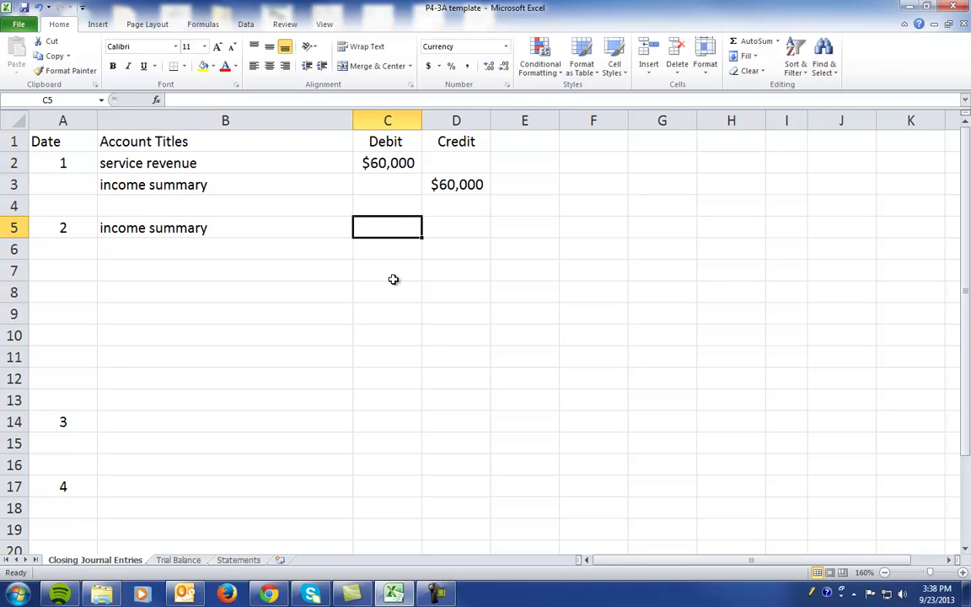
{"action": "key", "text": "Left"}
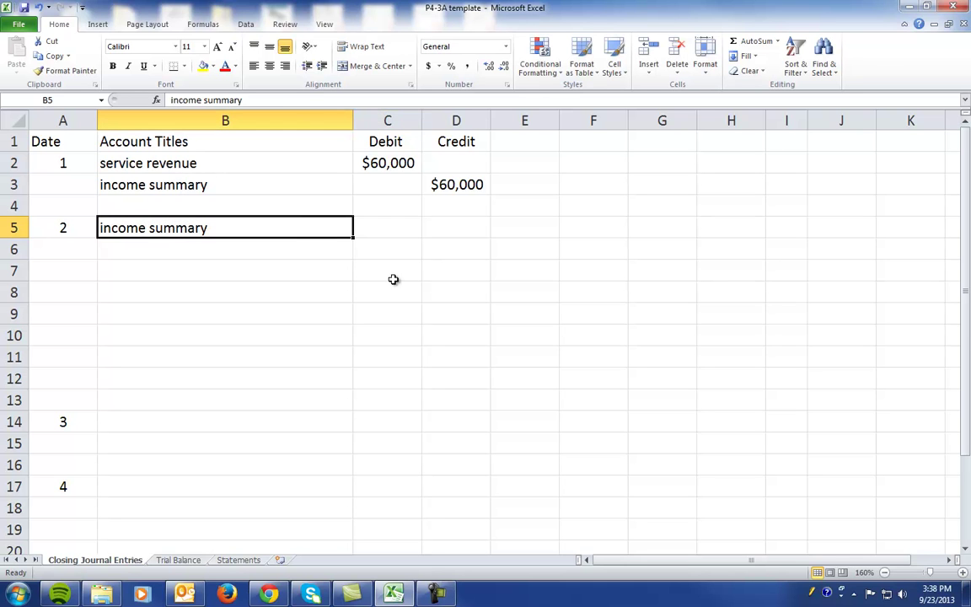
Copy the five expense accounts with their amounts from the income statement into closing entry 2, starting at B6.
{"action": "left_click", "coordinate": [225, 561]}
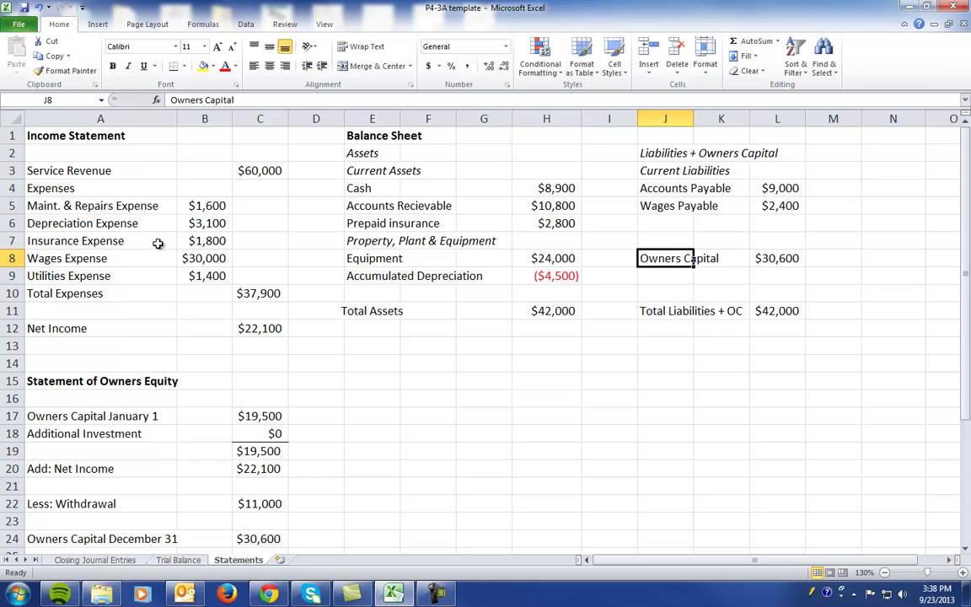
{"action": "left_click", "coordinate": [82, 295]}
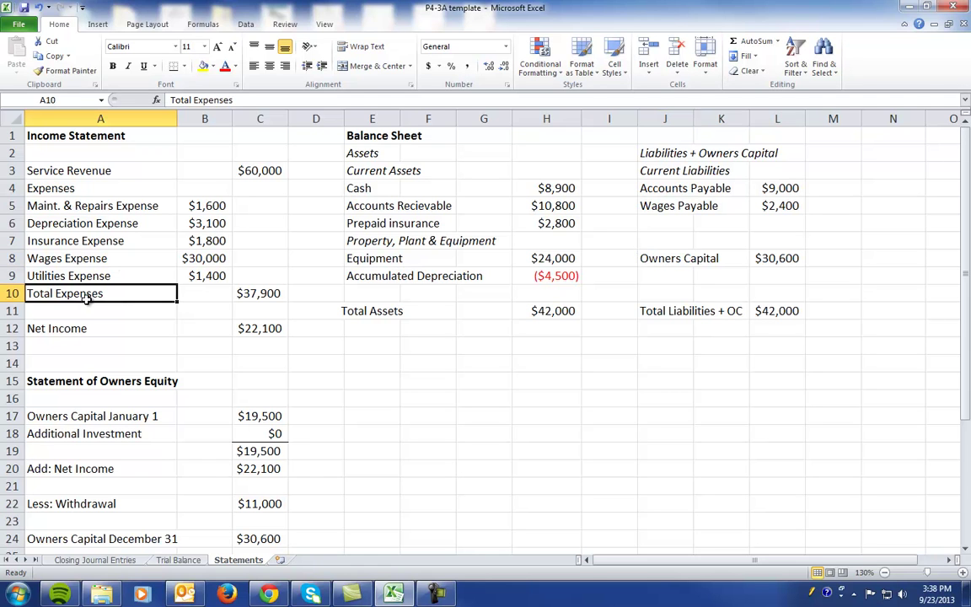
{"action": "left_click", "coordinate": [238, 294]}
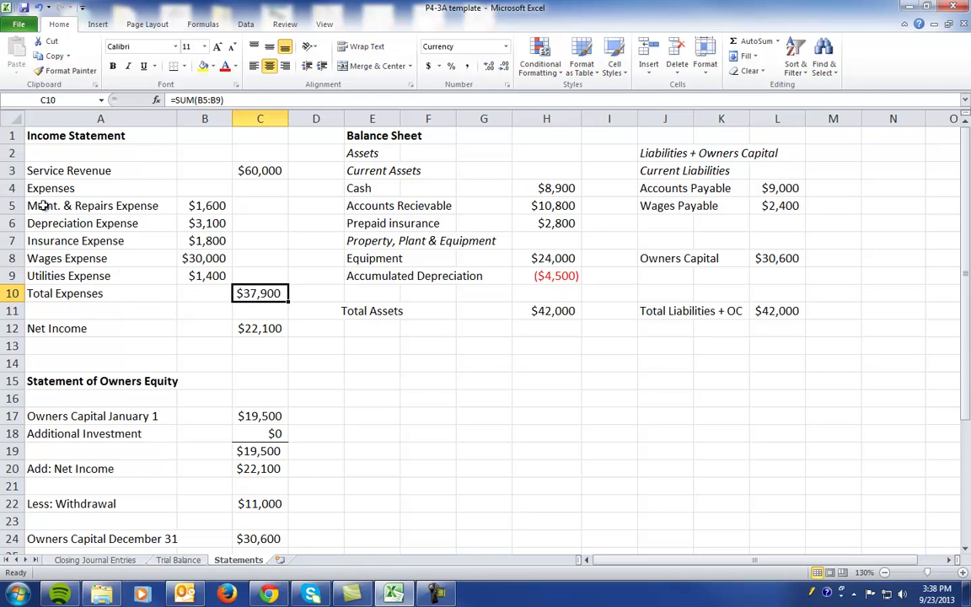
{"action": "left_click_drag", "start_coordinate": [44, 206], "coordinate": [193, 279]}
{"action": "key", "text": "ctrl+c"}
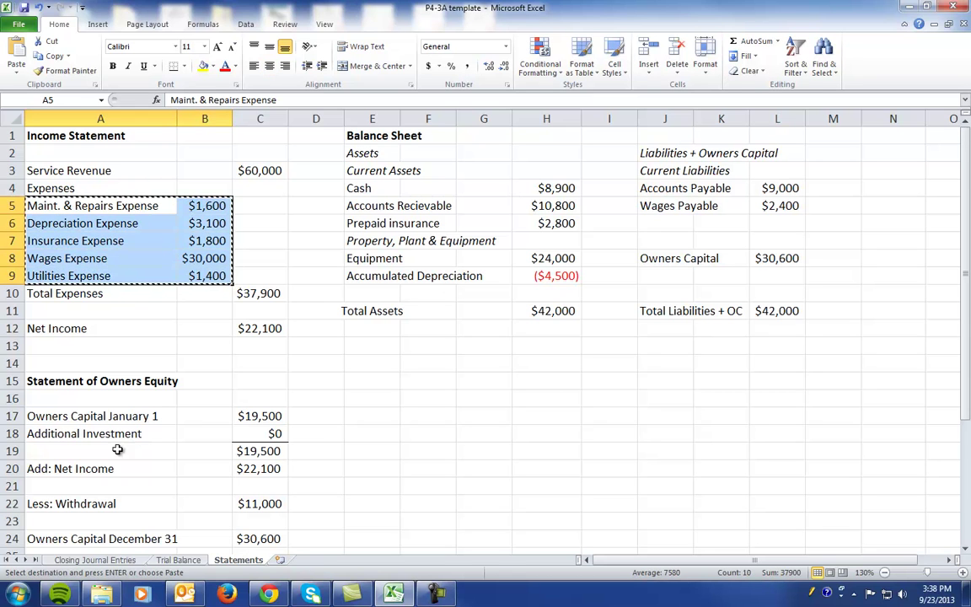
{"action": "left_click", "coordinate": [94, 560]}
{"action": "left_click", "coordinate": [149, 250]}
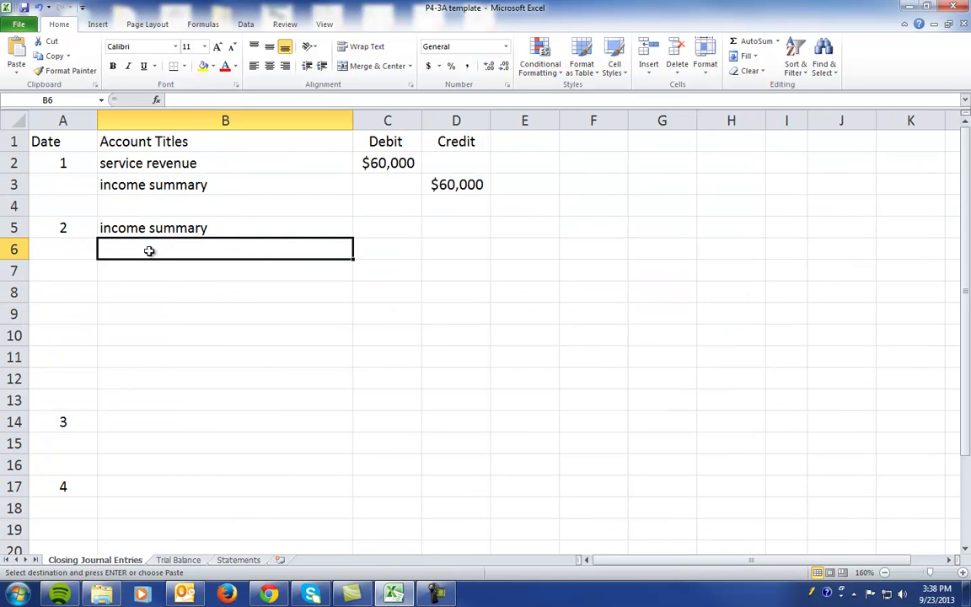
{"action": "key", "text": "ctrl+v"}
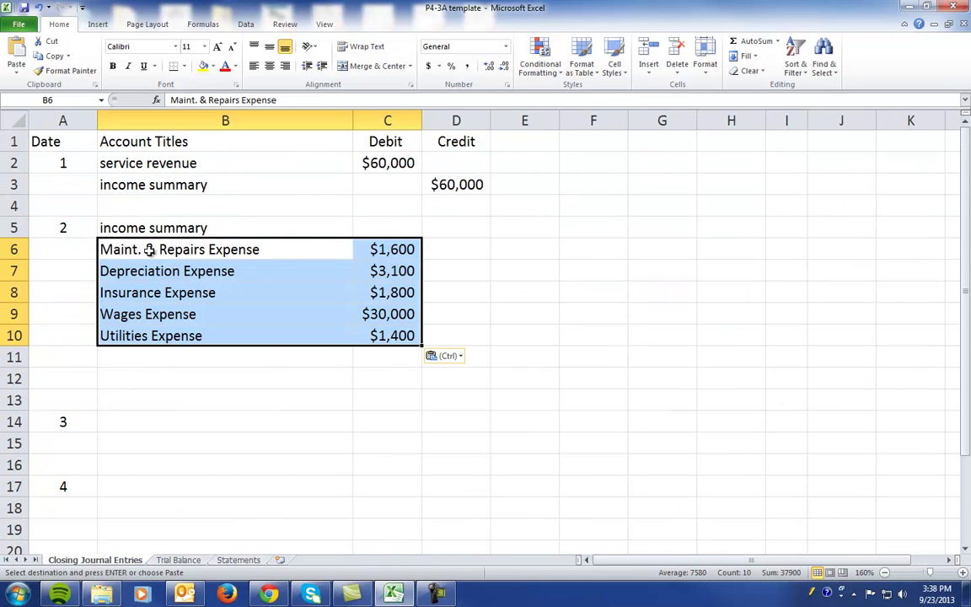
Move the five expense amounts of closing entry 2 from the debit column to the credit column, D6:D10.
{"action": "left_click", "coordinate": [375, 245]}
{"action": "double_click", "coordinate": [375, 244]}
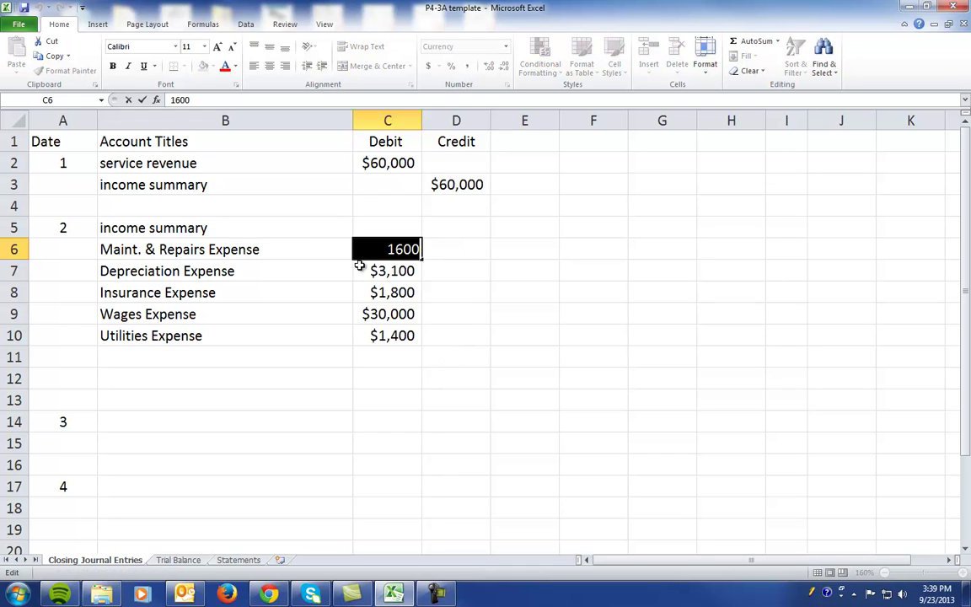
{"action": "key", "text": "Escape"}
{"action": "left_click_drag", "start_coordinate": [368, 247], "coordinate": [369, 334]}
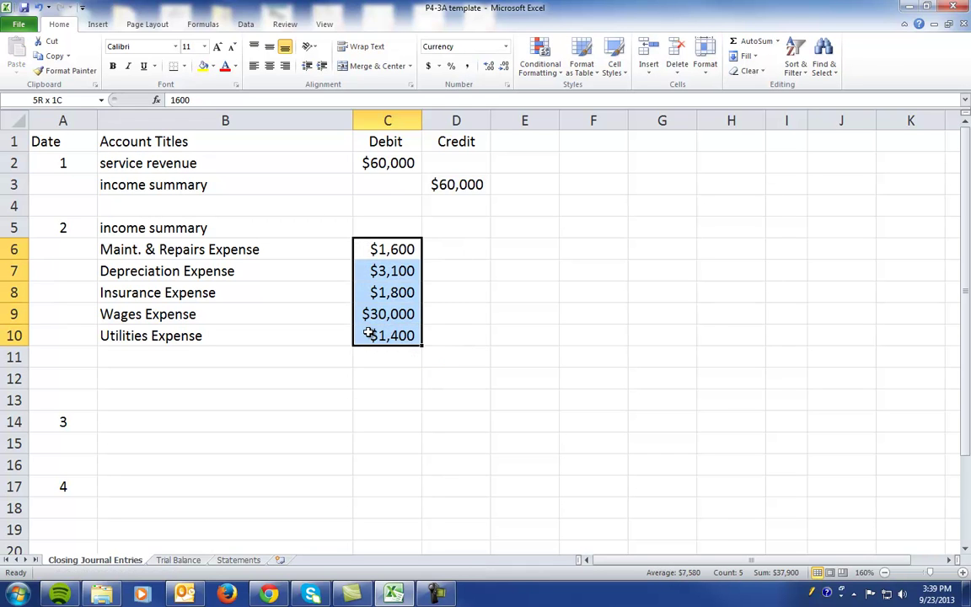
{"action": "key", "text": "ctrl+c"}
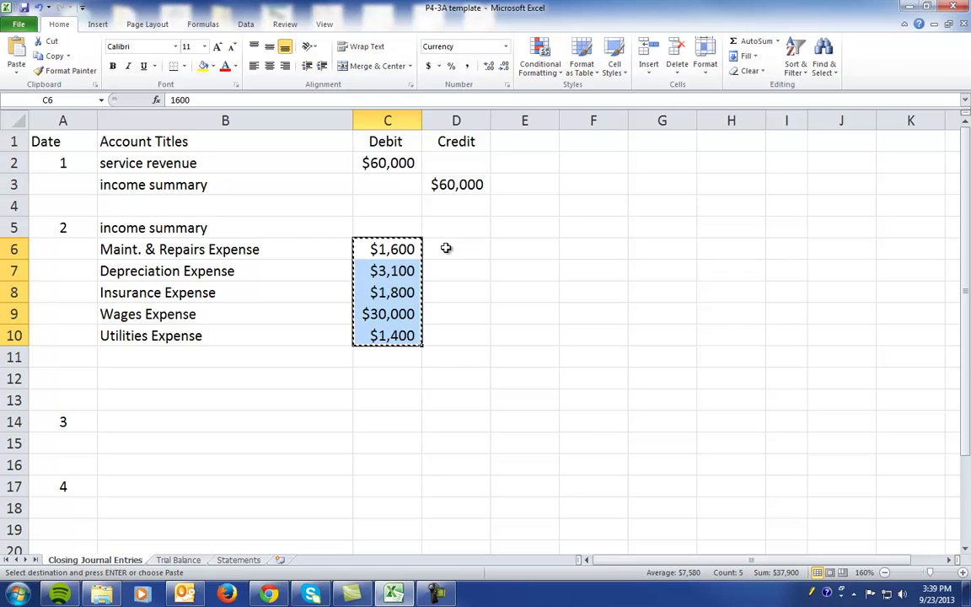
{"action": "left_click", "coordinate": [446, 250]}
{"action": "key", "text": "ctrl+v"}
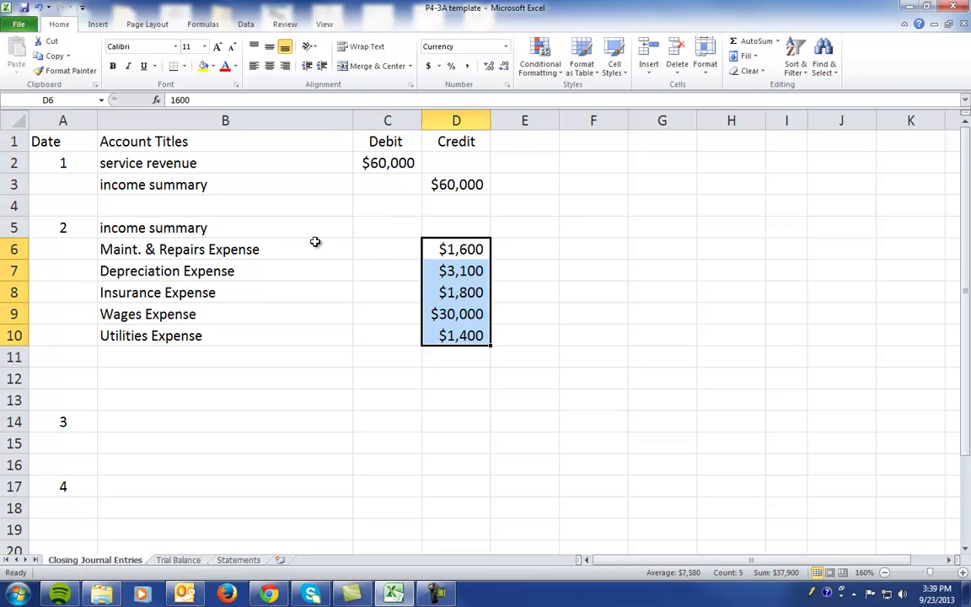
Calculate the income summary debit in C5 as the sum of the expense credits D6:D10.
{"action": "left_click", "coordinate": [372, 228]}
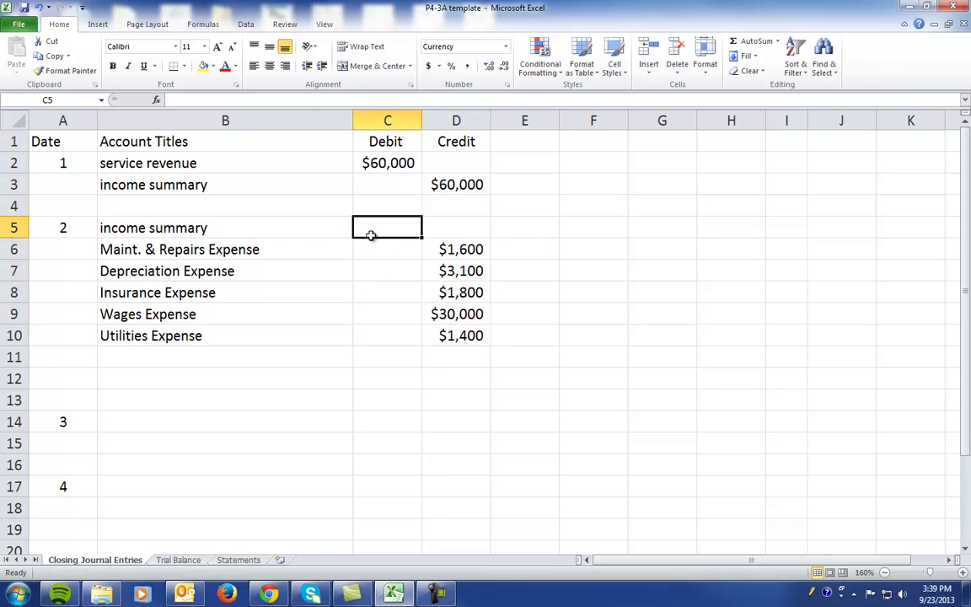
{"action": "left_click", "coordinate": [745, 41]}
{"action": "left_click", "coordinate": [473, 249]}
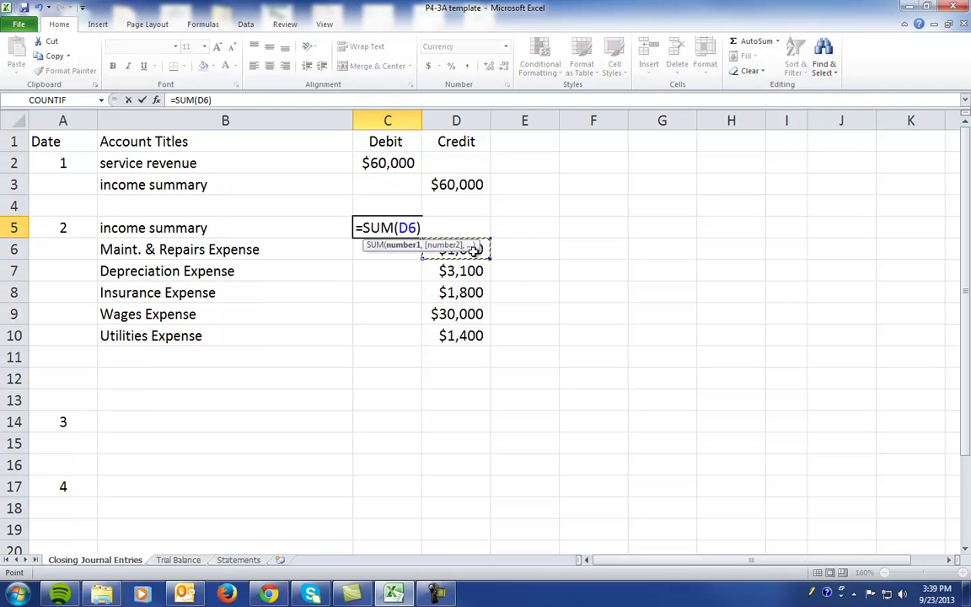
{"action": "key", "text": "shift+Down"}
{"action": "key", "text": "shift+Down"}
{"action": "key", "text": "shift+Down"}
{"action": "key", "text": "shift+Down"}
{"action": "key", "text": "Return"}
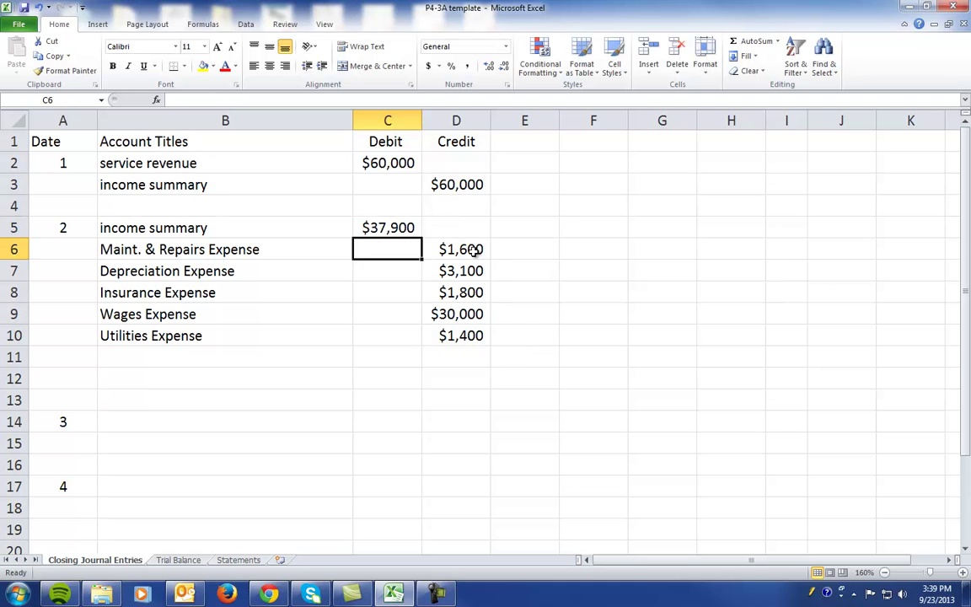
Start closing entry 3 with account title "income summary" in B14 and a $22,100 debit in C14.
{"action": "left_click", "coordinate": [132, 412]}
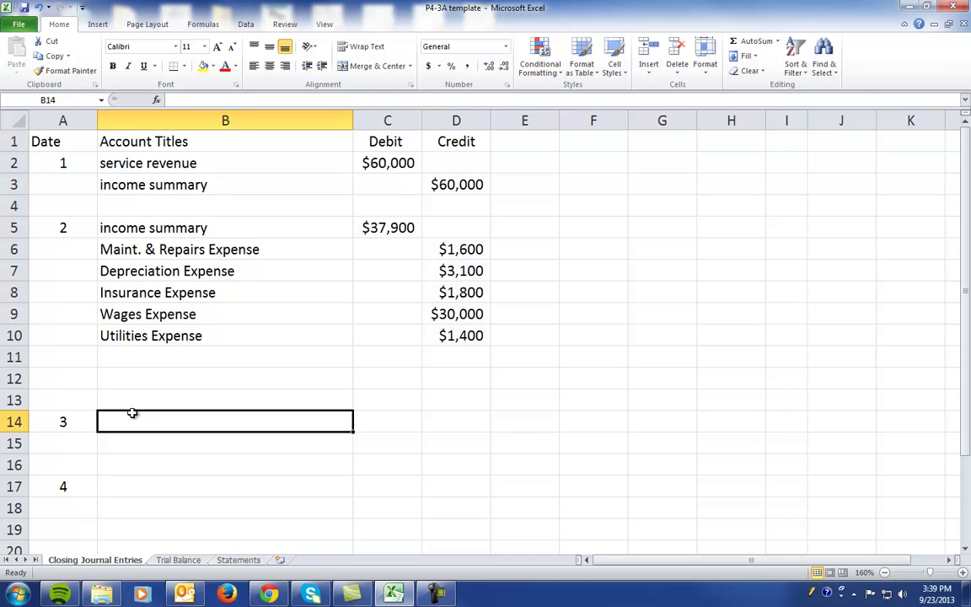
{"action": "left_click", "coordinate": [392, 229]}
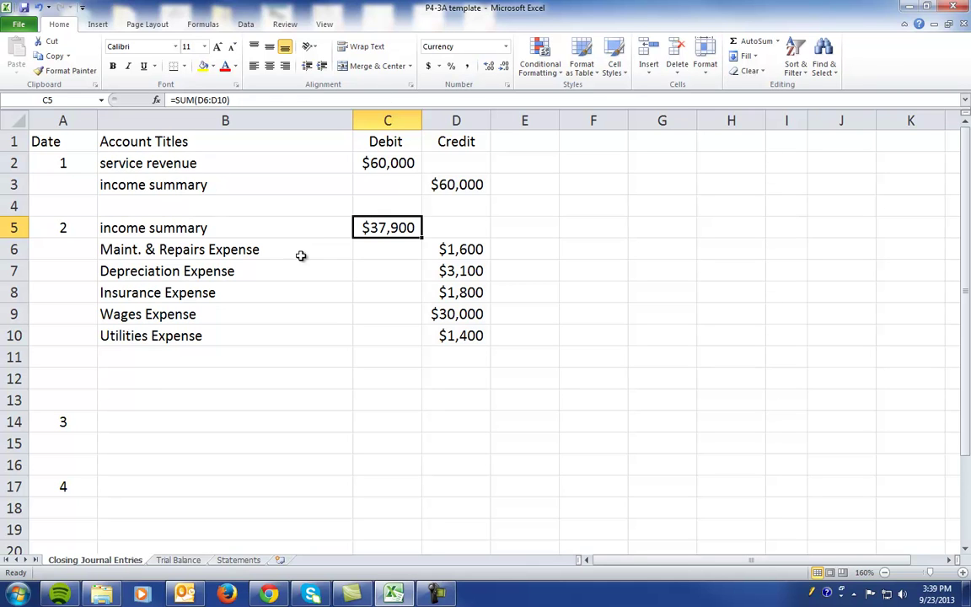
{"action": "left_click", "coordinate": [139, 422]}
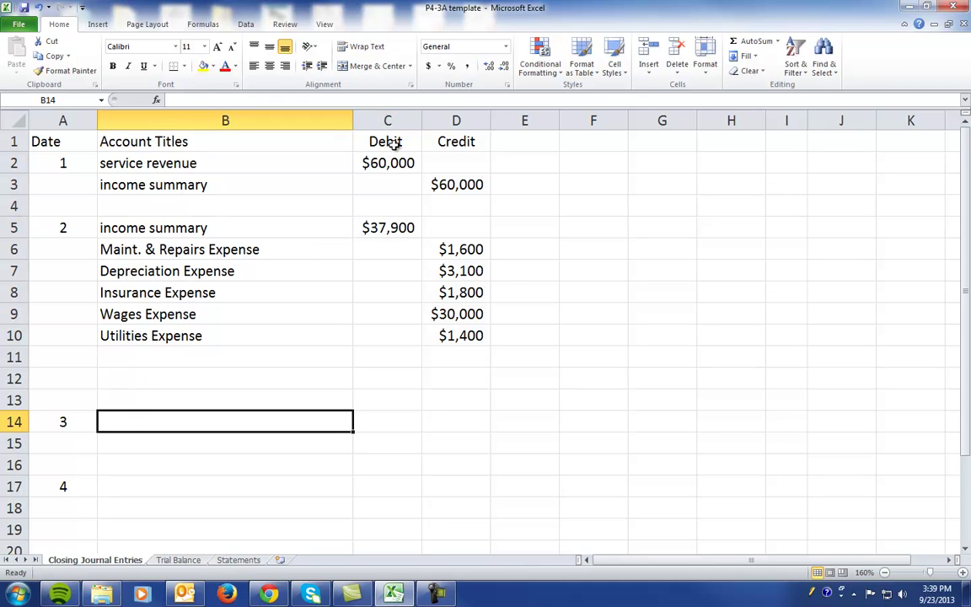
{"action": "type", "text": "income summary"}
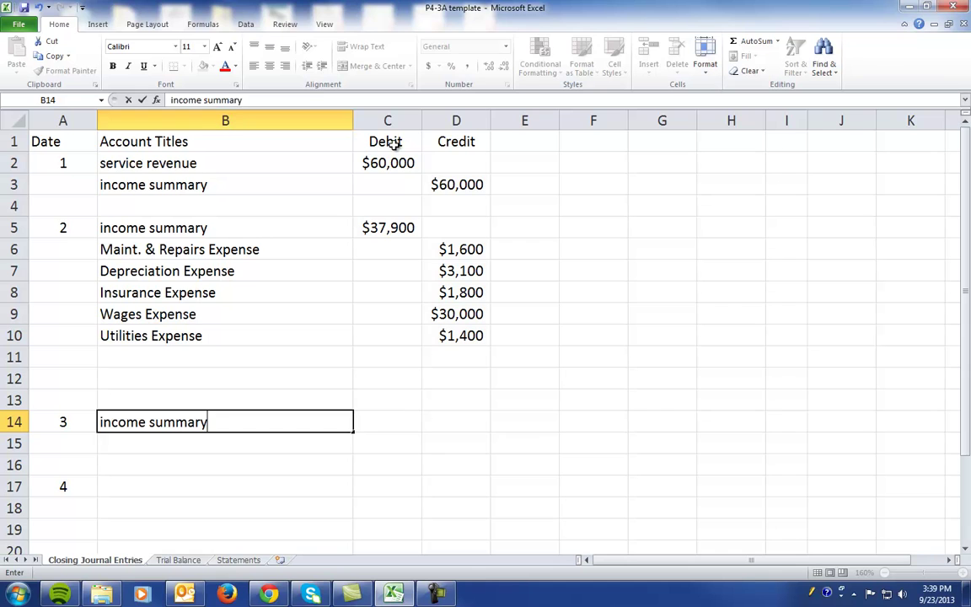
{"action": "key", "text": "Tab"}
{"action": "type", "text": "$22100"}
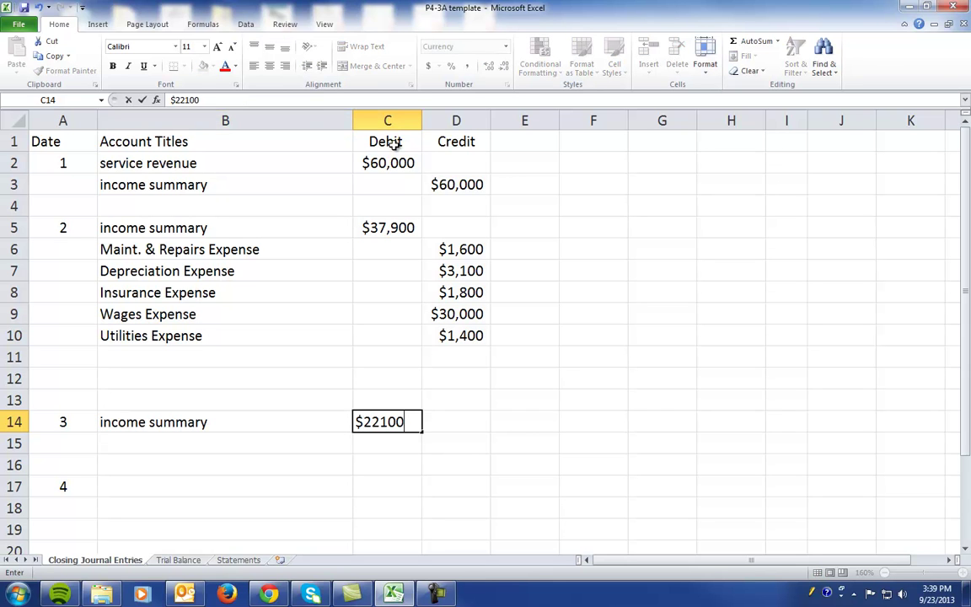
{"action": "key", "text": "Return"}
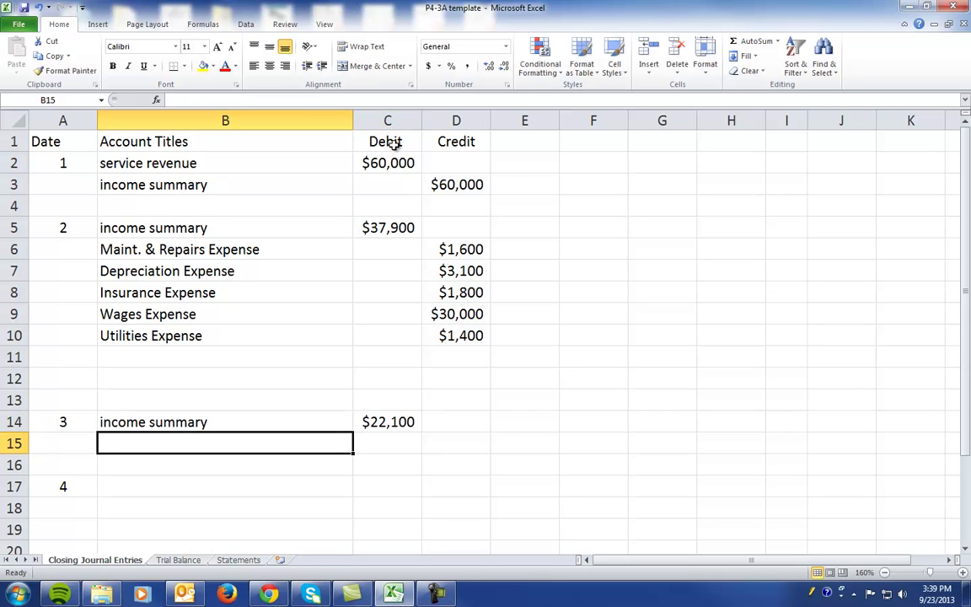
Add "capital" in B15 with a $22,100 credit in D15 to complete closing entry 3.
{"action": "type", "text": "capit"}
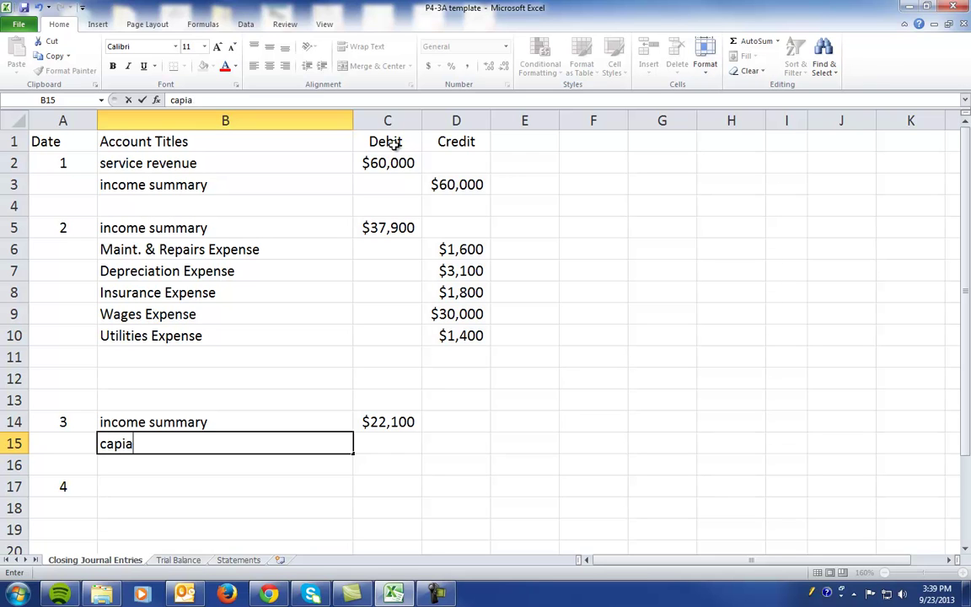
{"action": "type", "text": "al"}
{"action": "key", "text": "Tab"}
{"action": "key", "text": "Tab"}
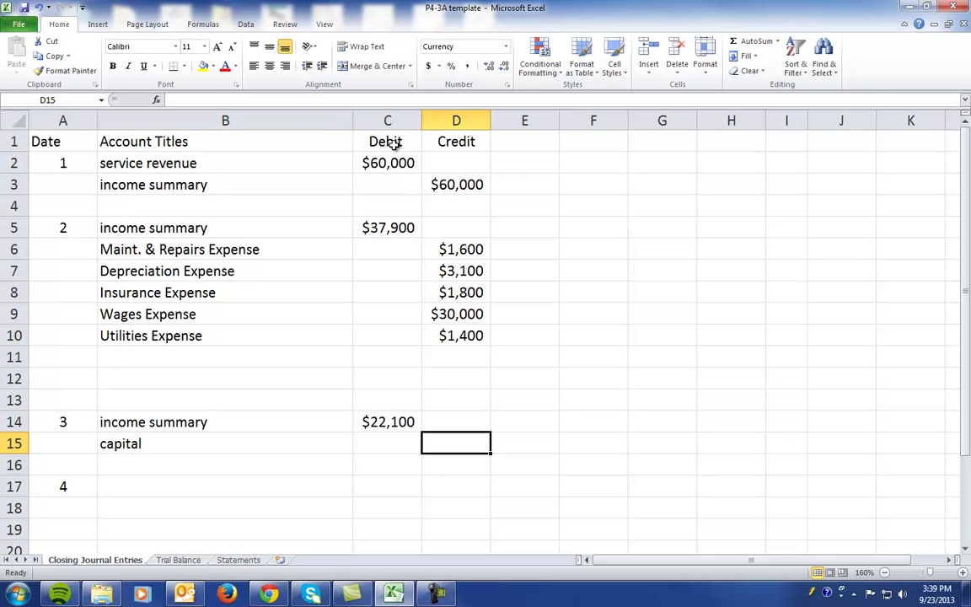
{"action": "type", "text": "$22100"}
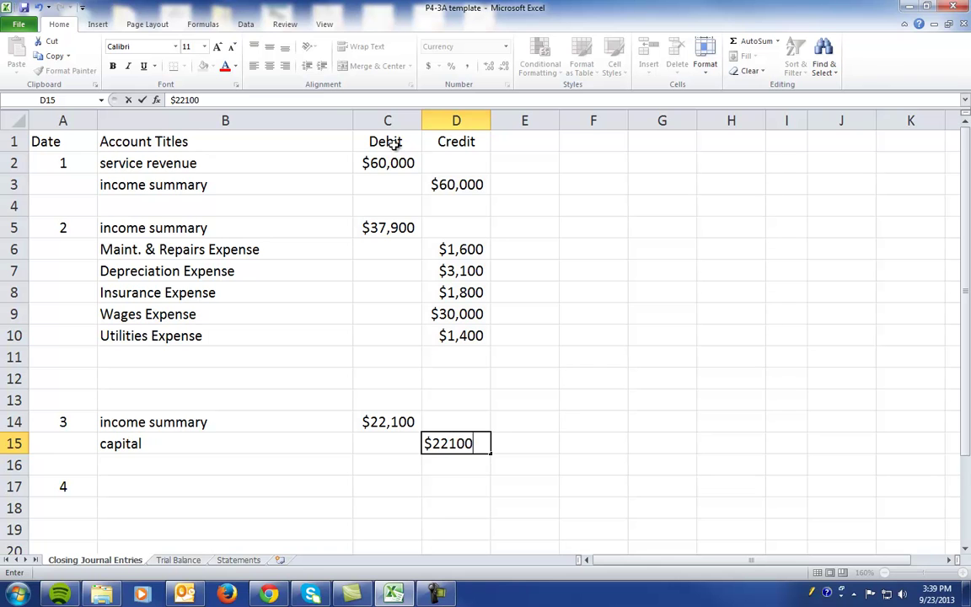
{"action": "key", "text": "Return"}
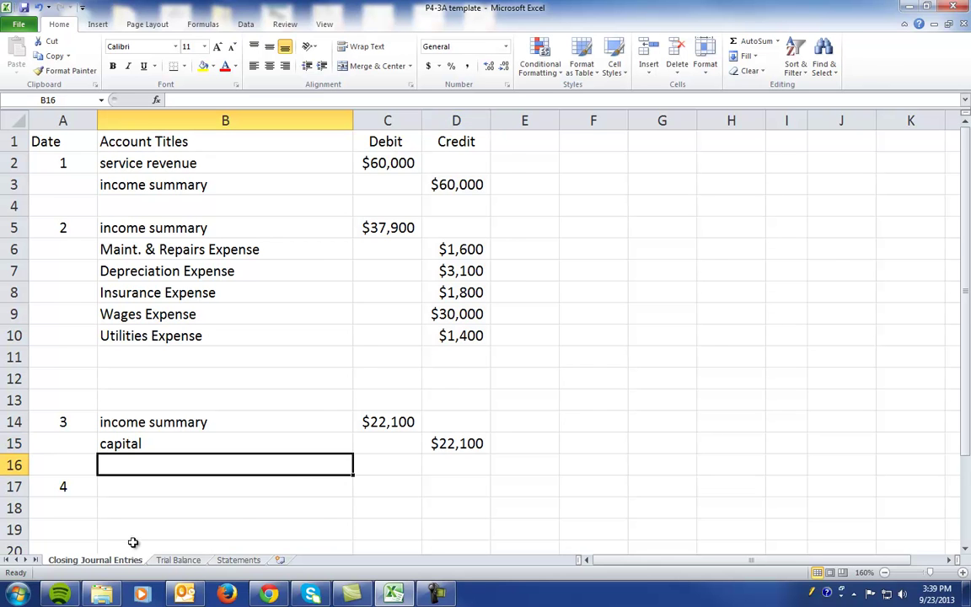
Look up the owner's withdrawal in the statements and start closing entry 4 with "capital" in B17 and an $11,000 debit in C17.
{"action": "left_click", "coordinate": [182, 559]}
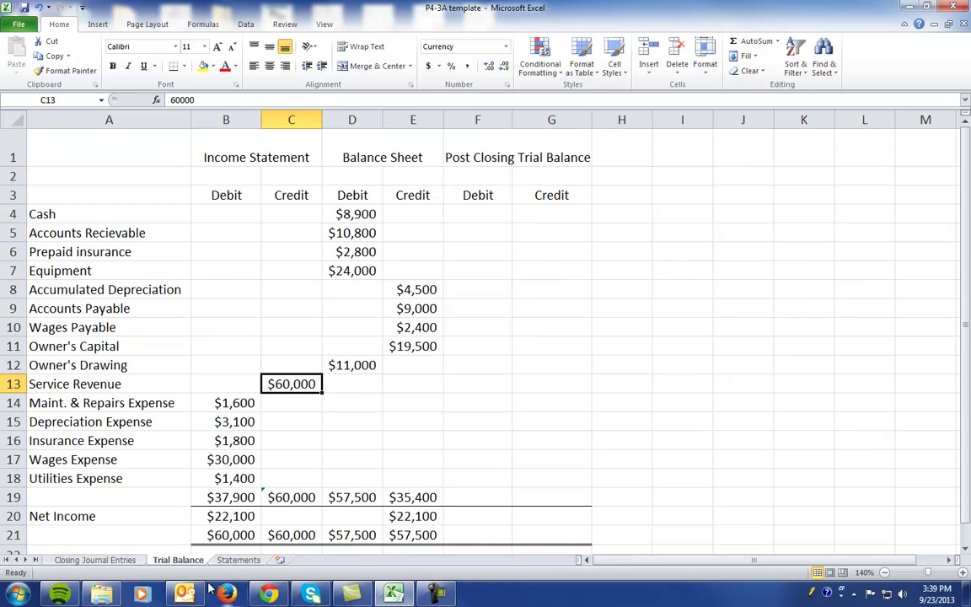
{"action": "left_click", "coordinate": [232, 560]}
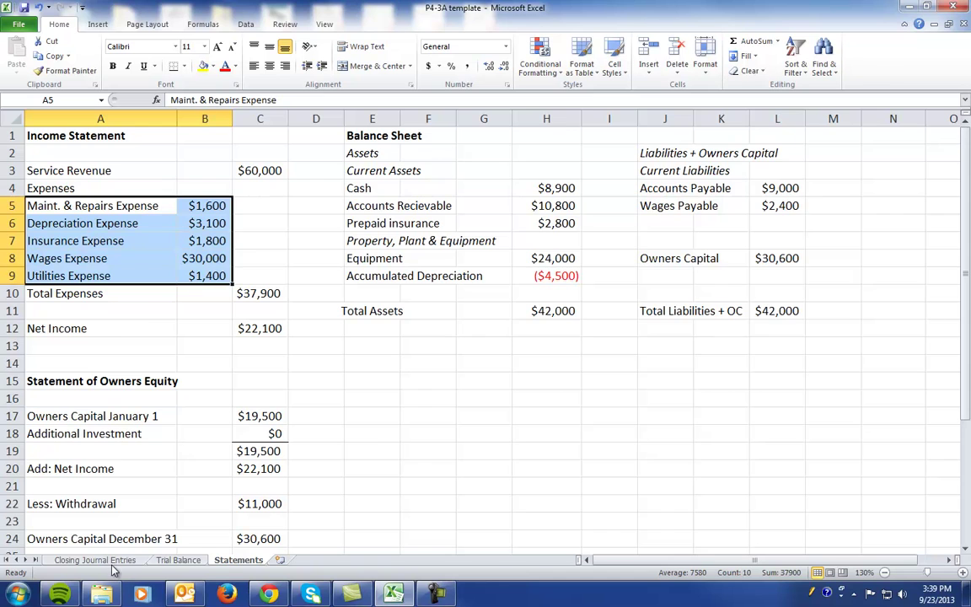
{"action": "left_click", "coordinate": [84, 560]}
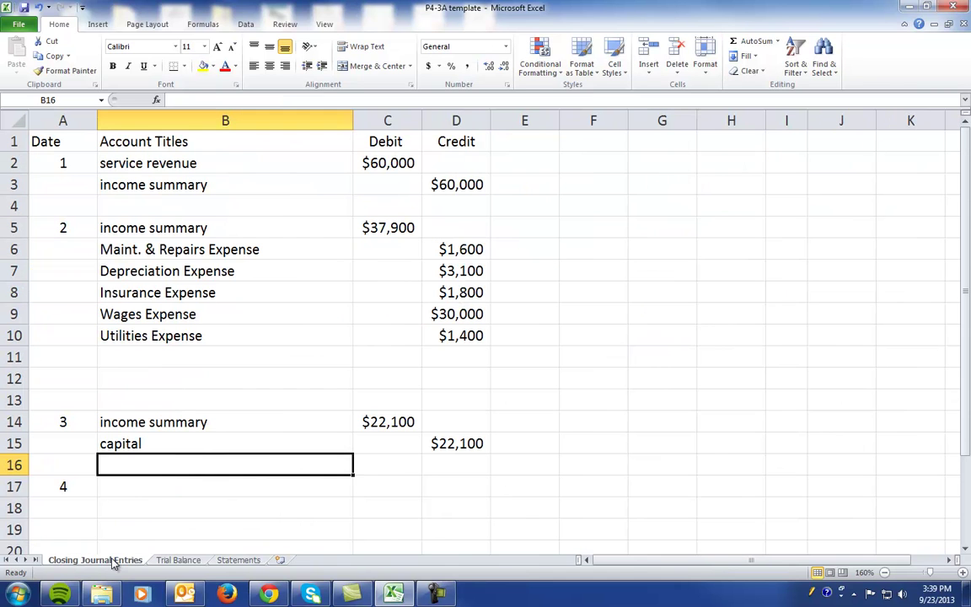
{"action": "left_click", "coordinate": [155, 487]}
{"action": "type", "text": "capital"}
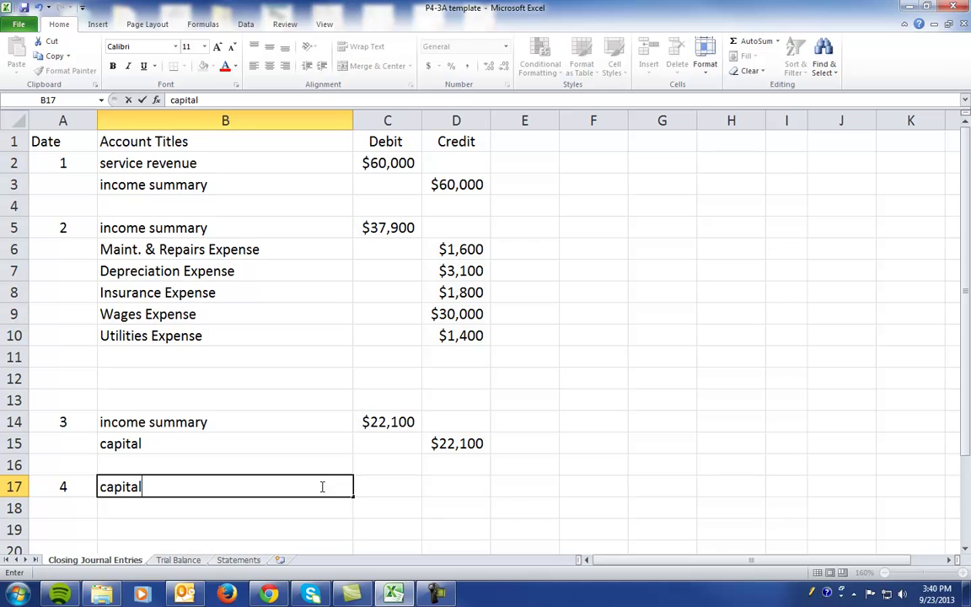
{"action": "key", "text": "Tab"}
{"action": "type", "text": "$11000"}
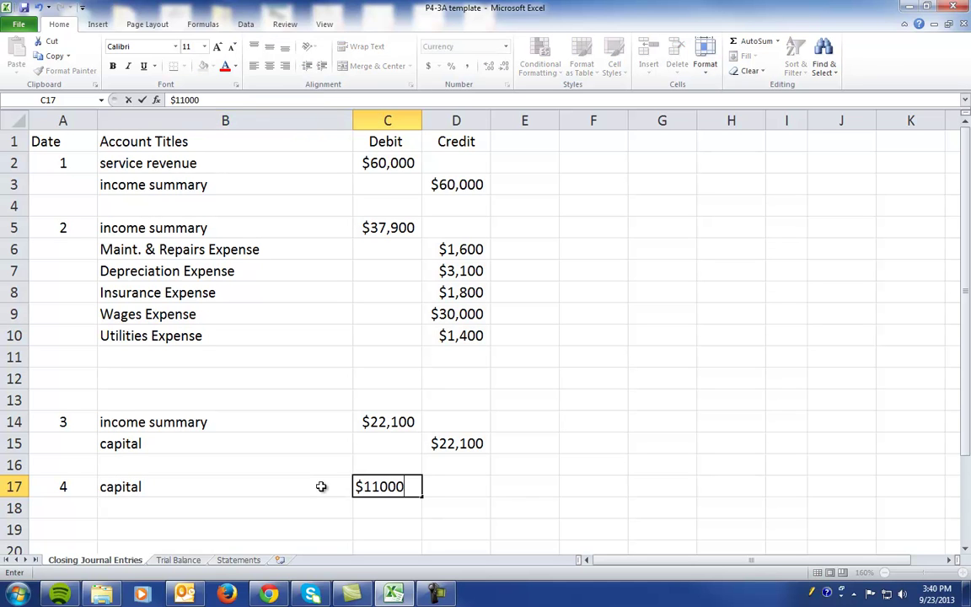
{"action": "key", "text": "Return"}
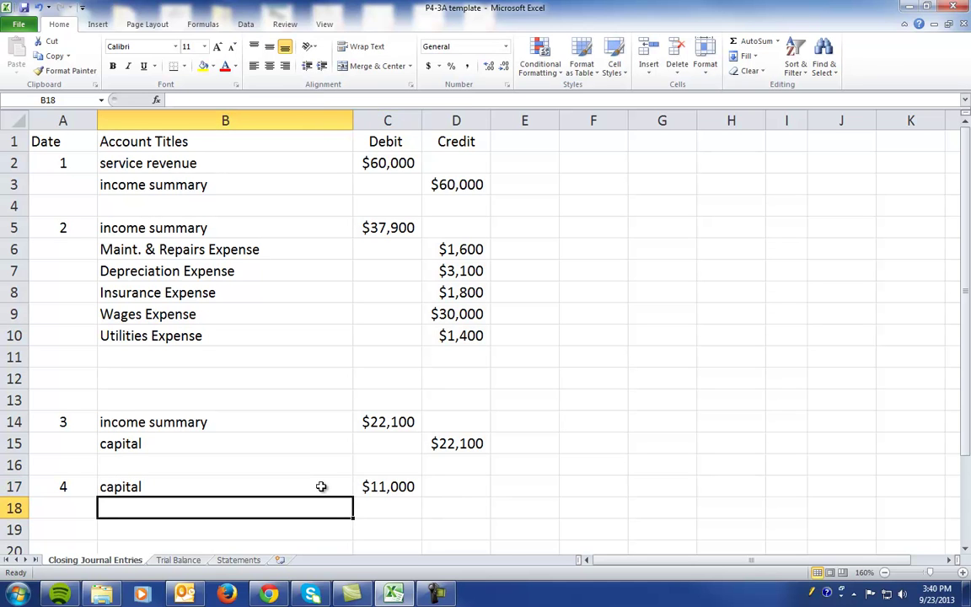
Add "withdrawal" in B18 with an $11,000 credit in D18 to complete closing entry 4.
{"action": "type", "text": "withdra"}
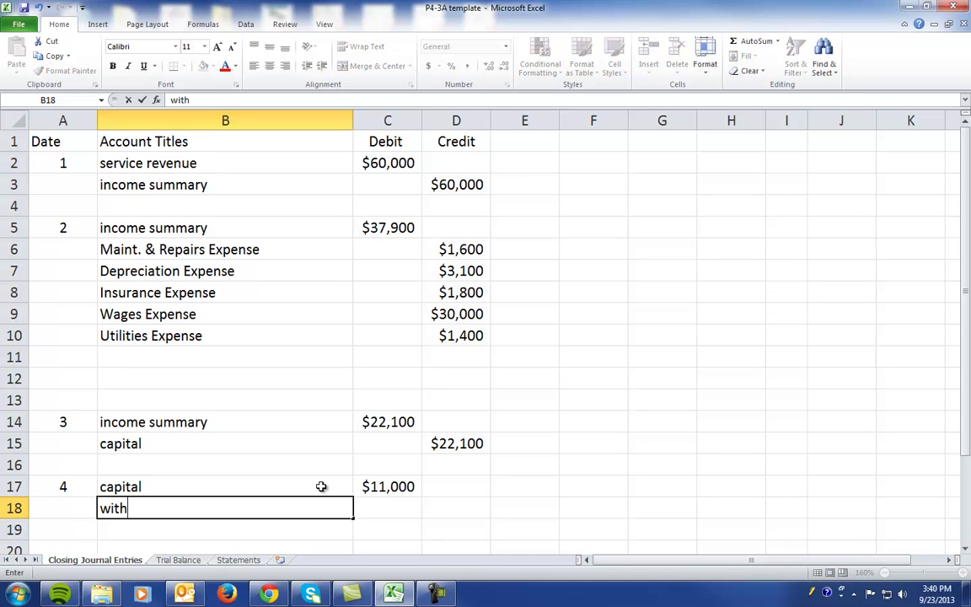
{"action": "key", "text": "BackSpace"}
{"action": "key", "text": "BackSpace"}
{"action": "type", "text": "w"}
{"action": "key", "text": "BackSpace"}
{"action": "type", "text": "rwa"}
{"action": "key", "text": "BackSpace"}
{"action": "key", "text": "BackSpace"}
{"action": "type", "text": "awal"}
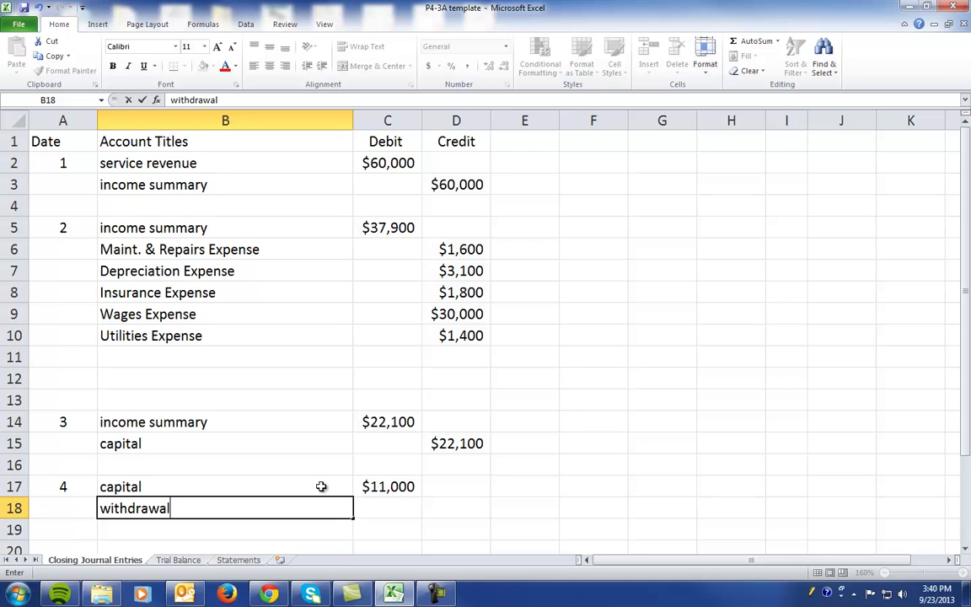
{"action": "key", "text": "Tab"}
{"action": "key", "text": "Tab"}
{"action": "type", "text": "$11"}
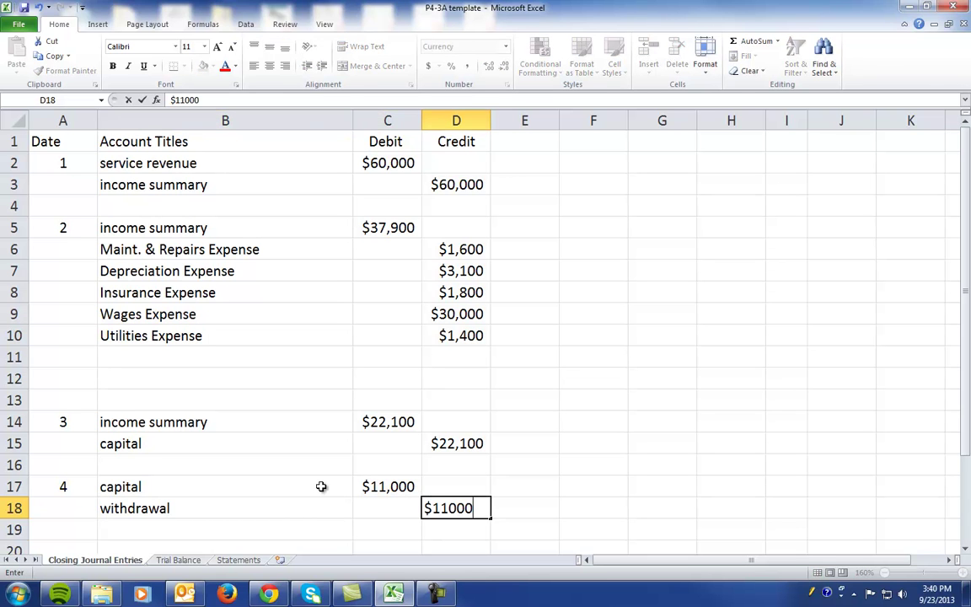
{"action": "key", "text": "Return"}
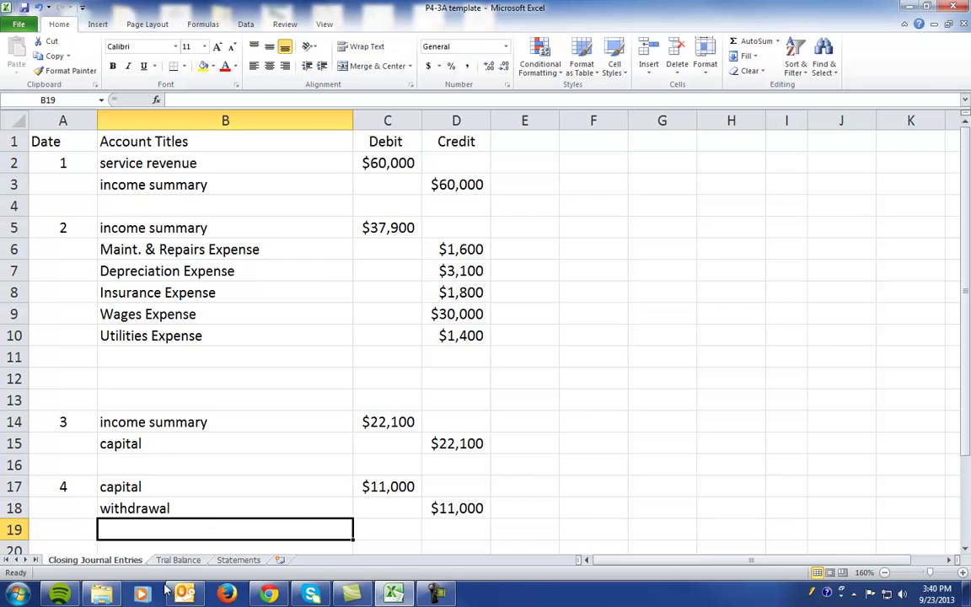
On the Trial Balance sheet, link the post-closing debits of Cash through Equipment, F4:F7, to the balance sheet debits in D4:D7.
{"action": "left_click", "coordinate": [178, 560]}
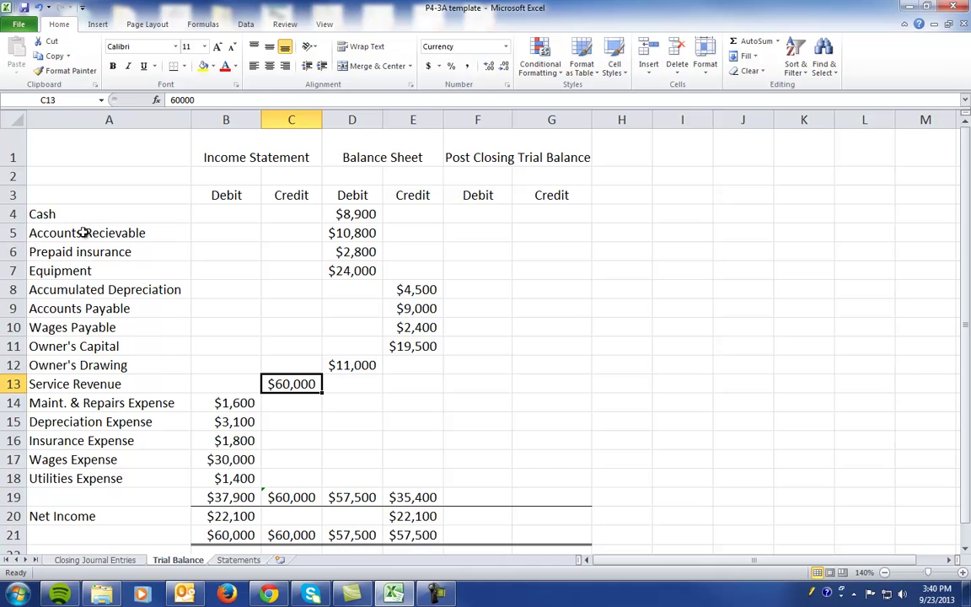
{"action": "left_click", "coordinate": [52, 215]}
{"action": "left_click_drag", "start_coordinate": [52, 215], "coordinate": [74, 343]}
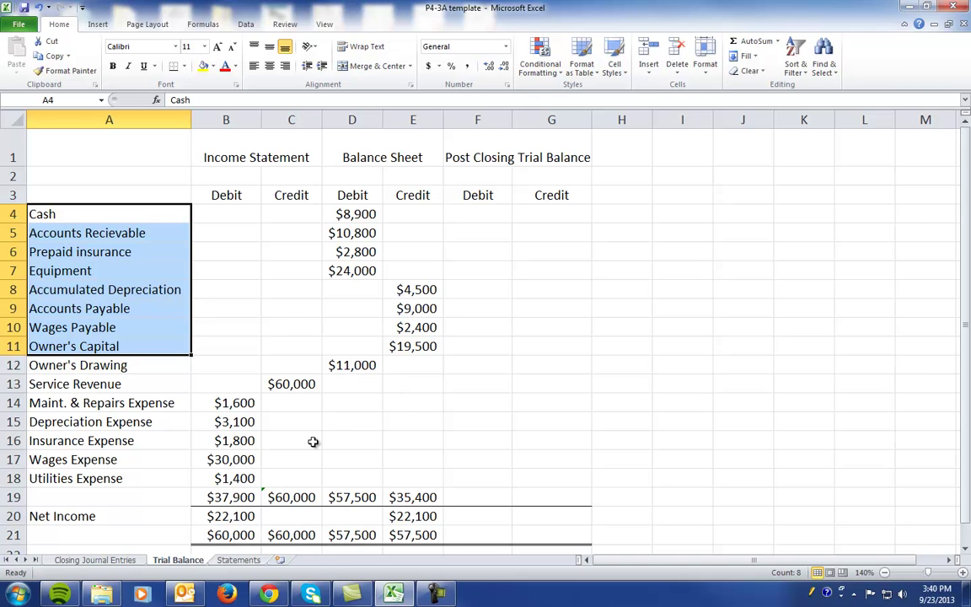
{"action": "left_click", "coordinate": [73, 366]}
{"action": "left_click_drag", "start_coordinate": [72, 365], "coordinate": [72, 470]}
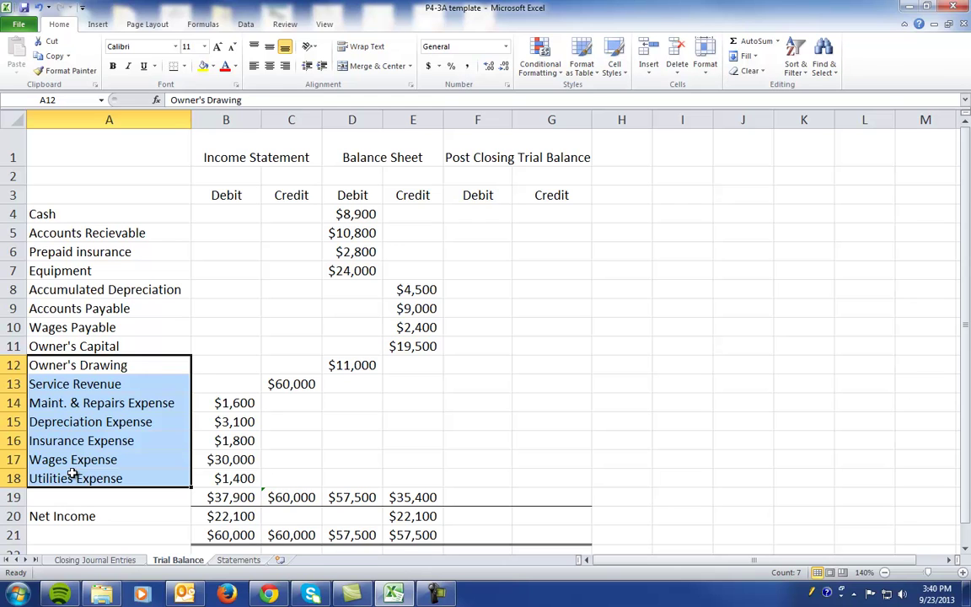
{"action": "left_click", "coordinate": [478, 216]}
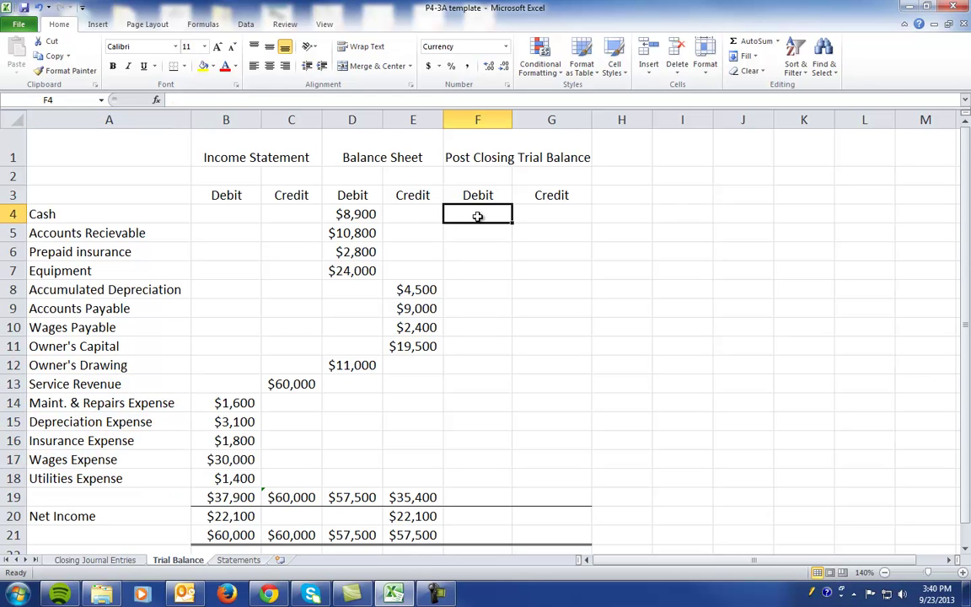
{"action": "type", "text": "="}
{"action": "left_click", "coordinate": [347, 215]}
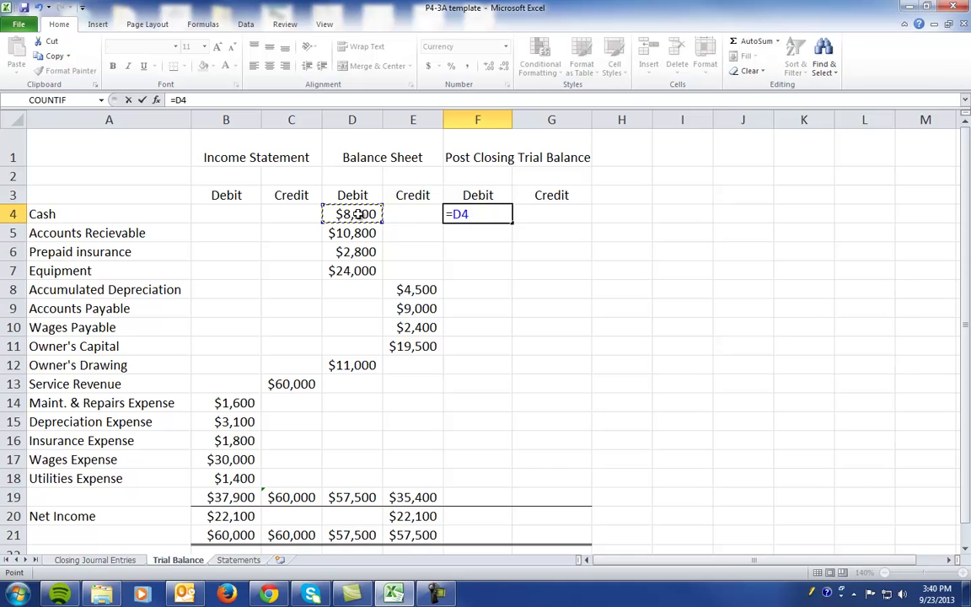
{"action": "key", "text": "Return"}
{"action": "left_click", "coordinate": [476, 216]}
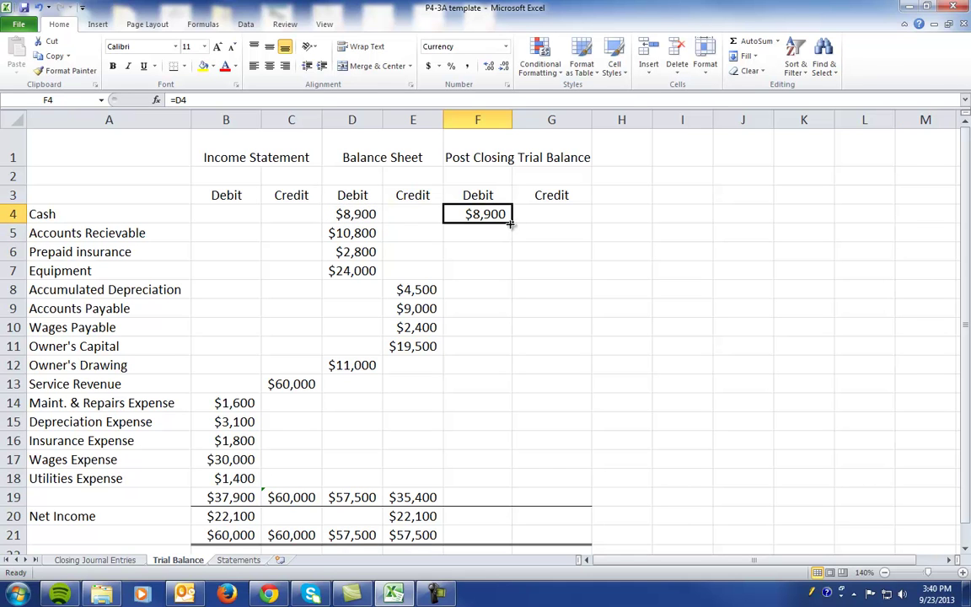
{"action": "left_click_drag", "start_coordinate": [513, 221], "coordinate": [506, 274]}
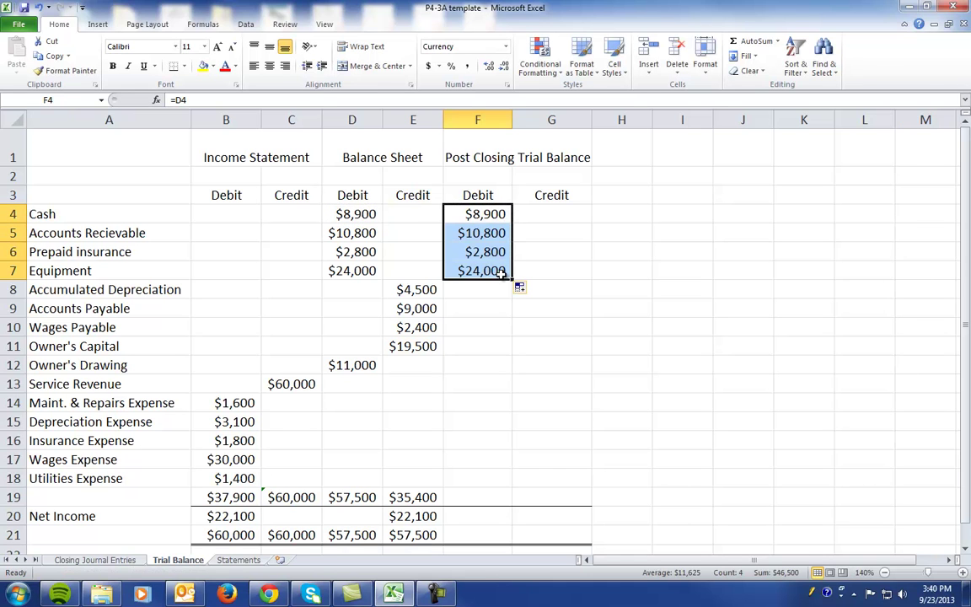
Link the post-closing credits of Accumulated Depreciation through Owner's Capital, G8:G11, to the balance sheet credits in E8:E11.
{"action": "left_click", "coordinate": [538, 288]}
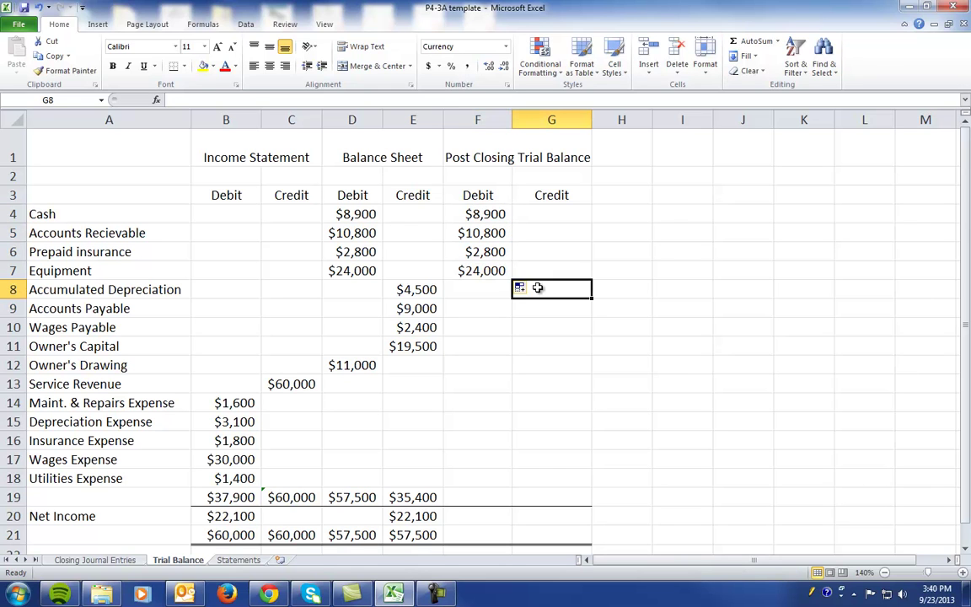
{"action": "type", "text": "="}
{"action": "left_click", "coordinate": [403, 287]}
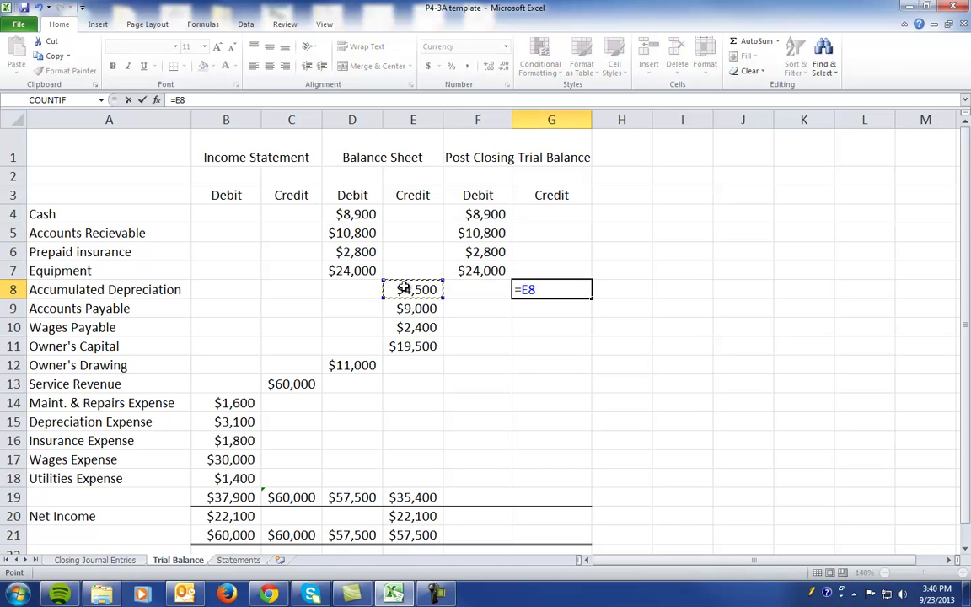
{"action": "key", "text": "Return"}
{"action": "left_click", "coordinate": [547, 289]}
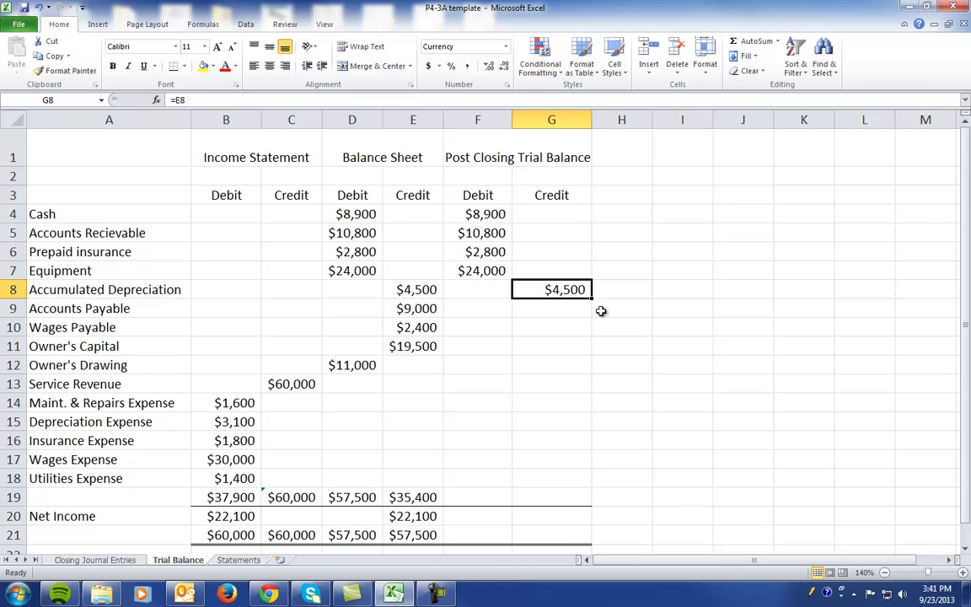
{"action": "left_click_drag", "start_coordinate": [592, 298], "coordinate": [588, 349]}
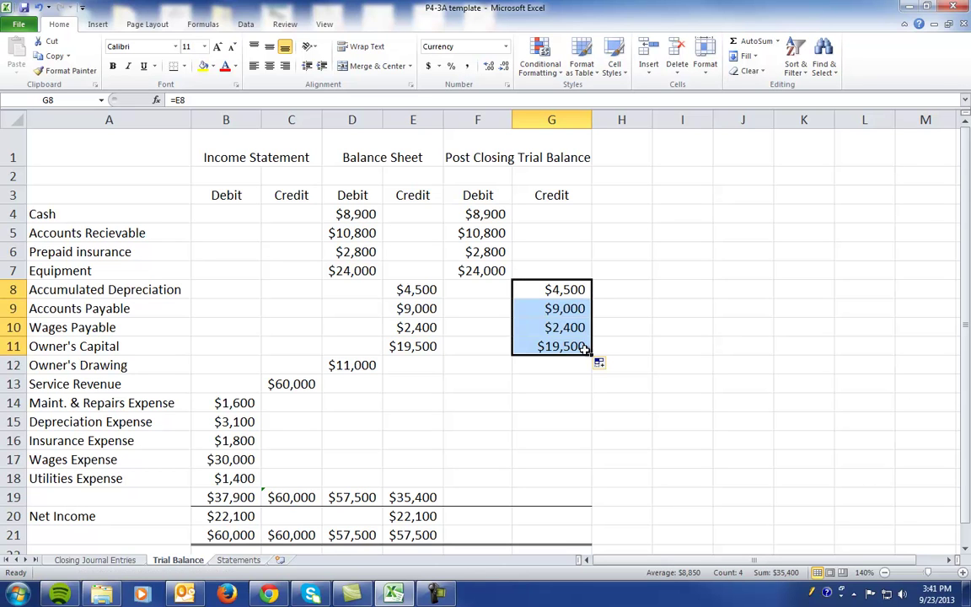
{"action": "left_click", "coordinate": [466, 536]}
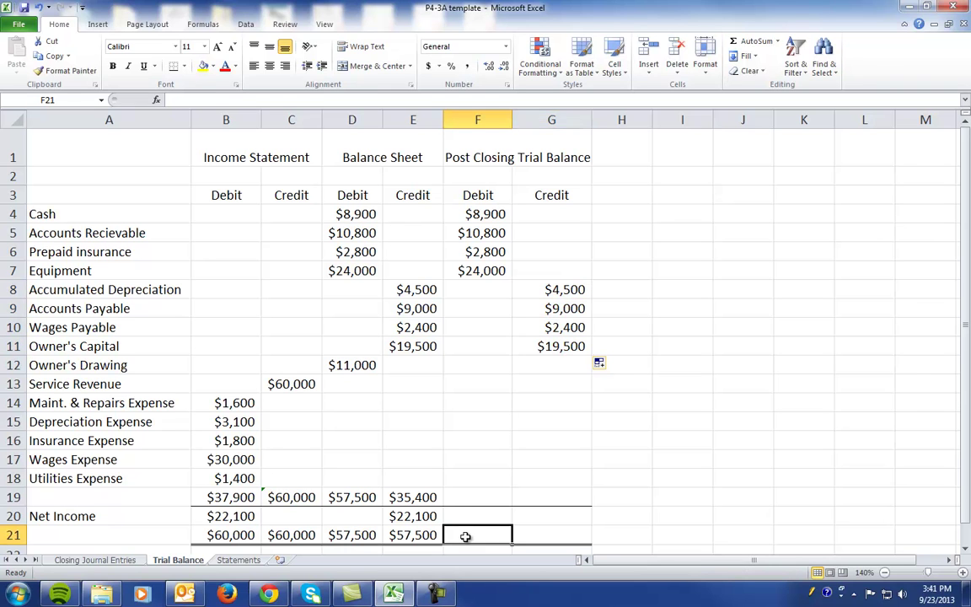
{"action": "type", "text": "="}
{"action": "left_click_drag", "start_coordinate": [475, 217], "coordinate": [478, 272]}
{"action": "key", "text": "Return"}
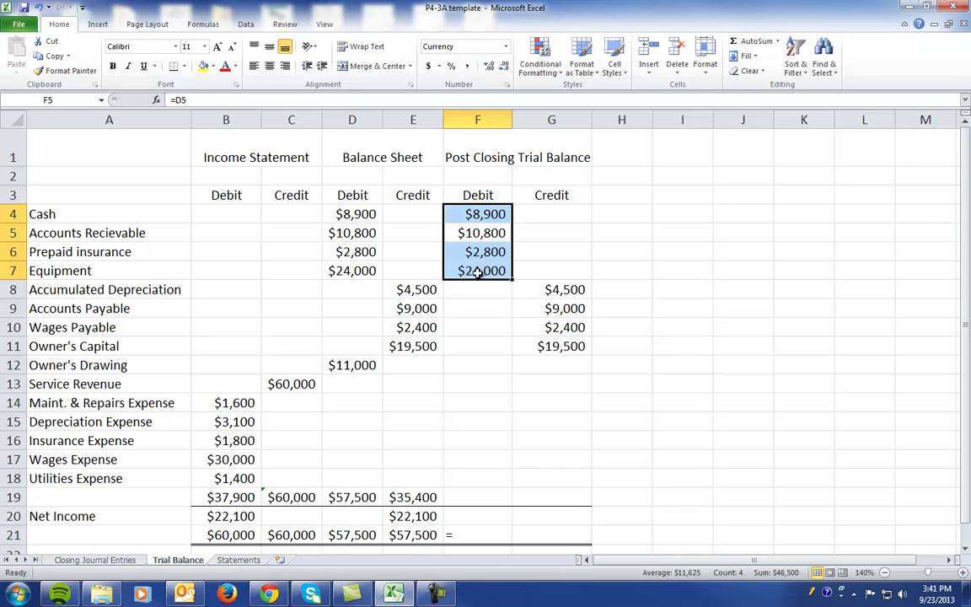
Total the post-closing debits in F21 by summing F4:F19, and copy the formula to G21 for the credits.
{"action": "left_click", "coordinate": [470, 535]}
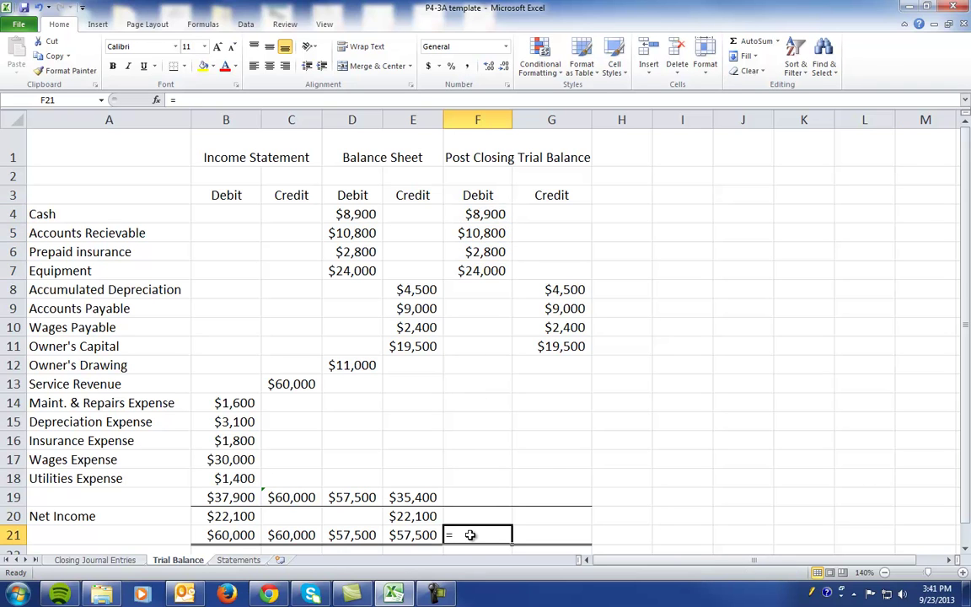
{"action": "left_click", "coordinate": [746, 41]}
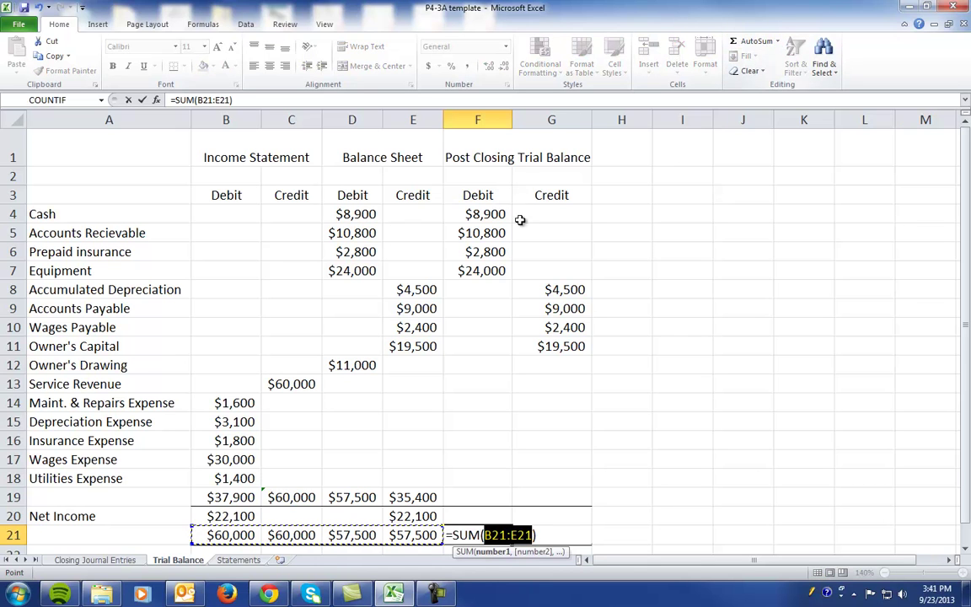
{"action": "left_click_drag", "start_coordinate": [466, 211], "coordinate": [452, 490]}
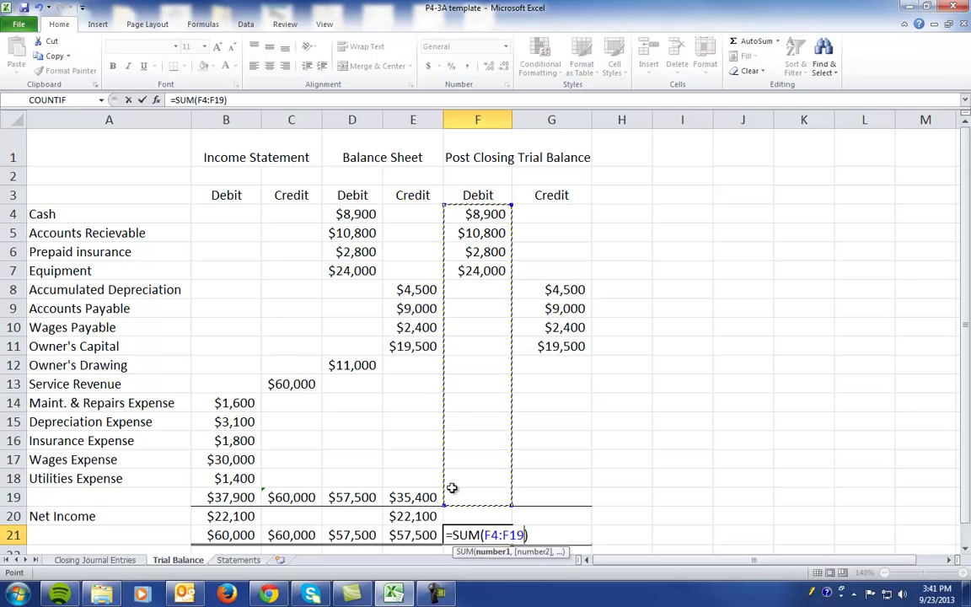
{"action": "key", "text": "Return"}
{"action": "left_click", "coordinate": [504, 496]}
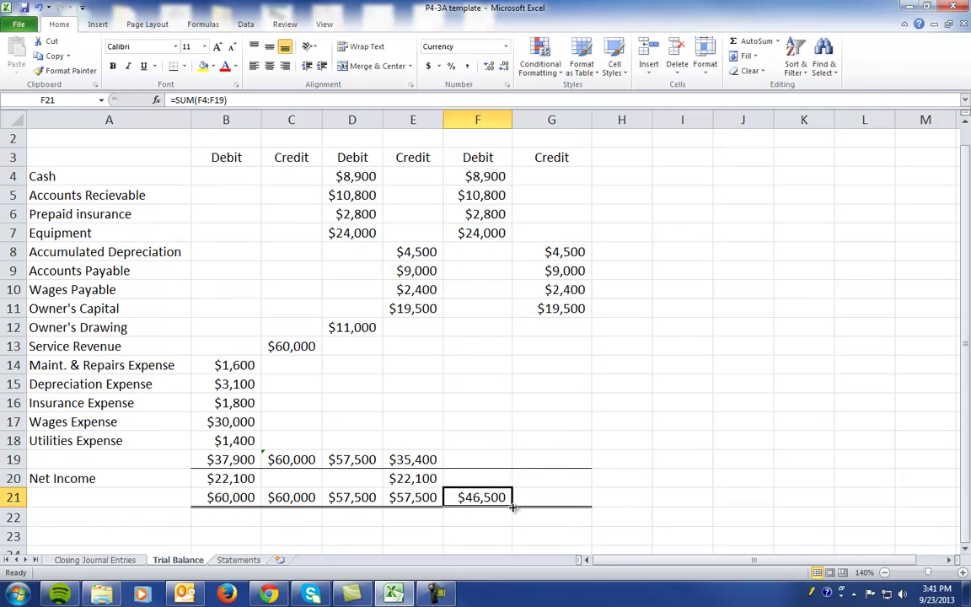
{"action": "left_click_drag", "start_coordinate": [513, 507], "coordinate": [596, 512]}
{"action": "left_click", "coordinate": [532, 498]}
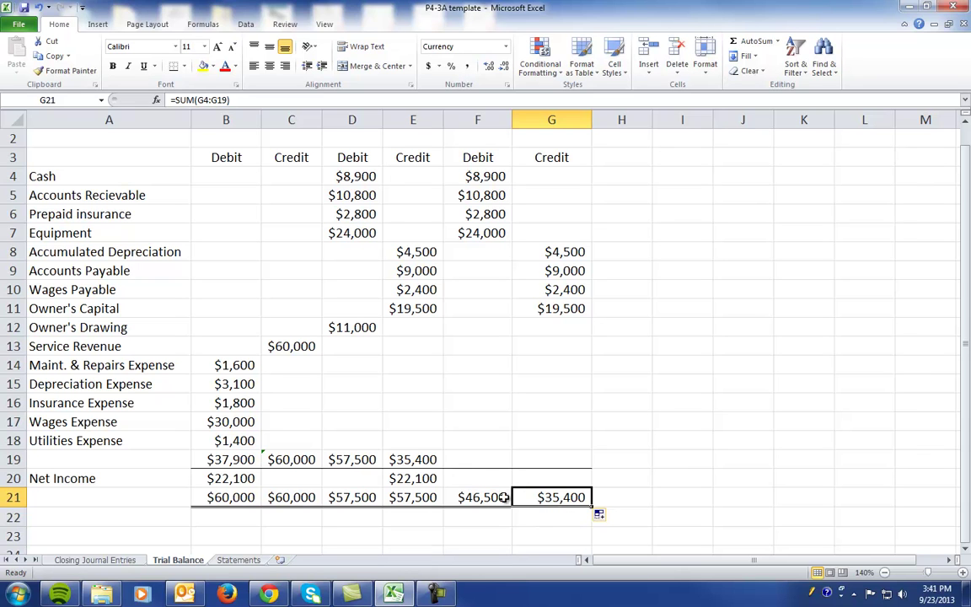
Look up the December 31 owner's capital on the Statements sheet and enter 30600 as the post-closing Owner's Capital credit in G11.
{"action": "left_click", "coordinate": [551, 308]}
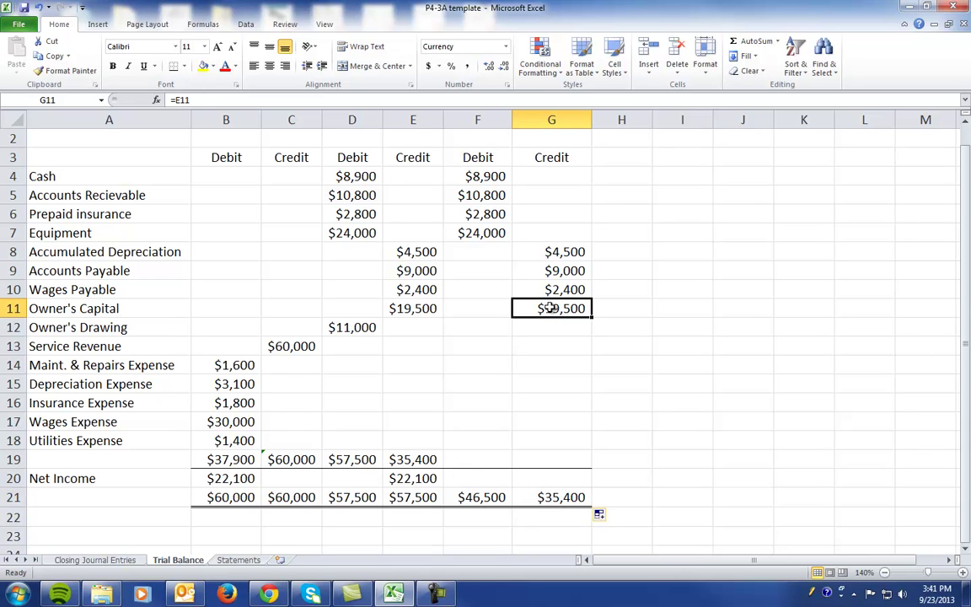
{"action": "left_click", "coordinate": [238, 561]}
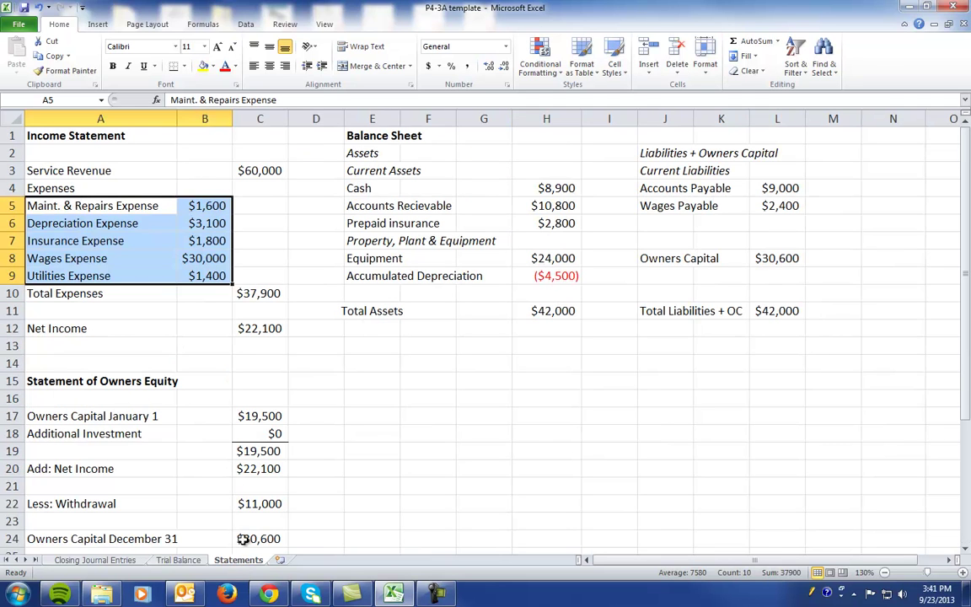
{"action": "left_click", "coordinate": [253, 535]}
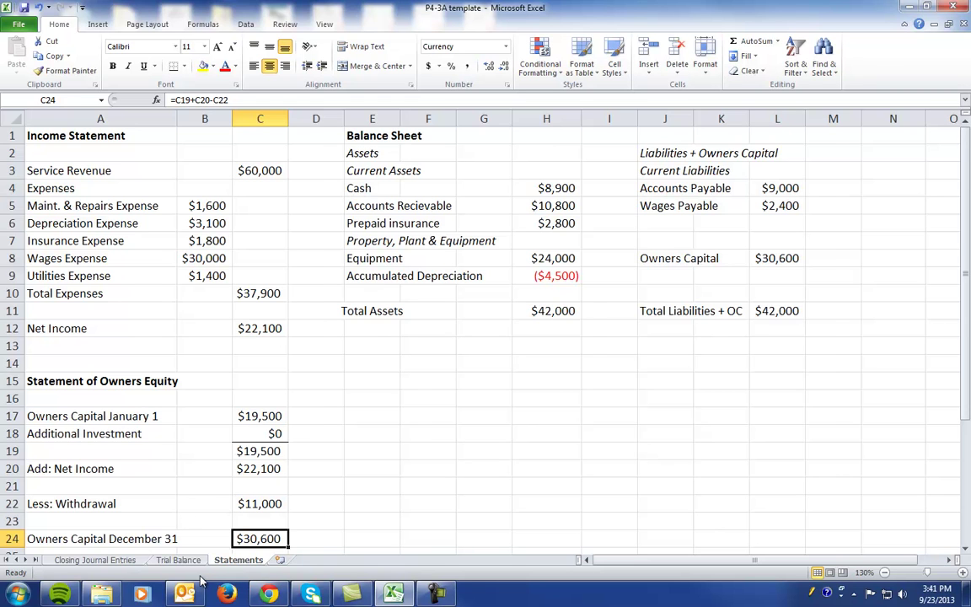
{"action": "left_click", "coordinate": [178, 561]}
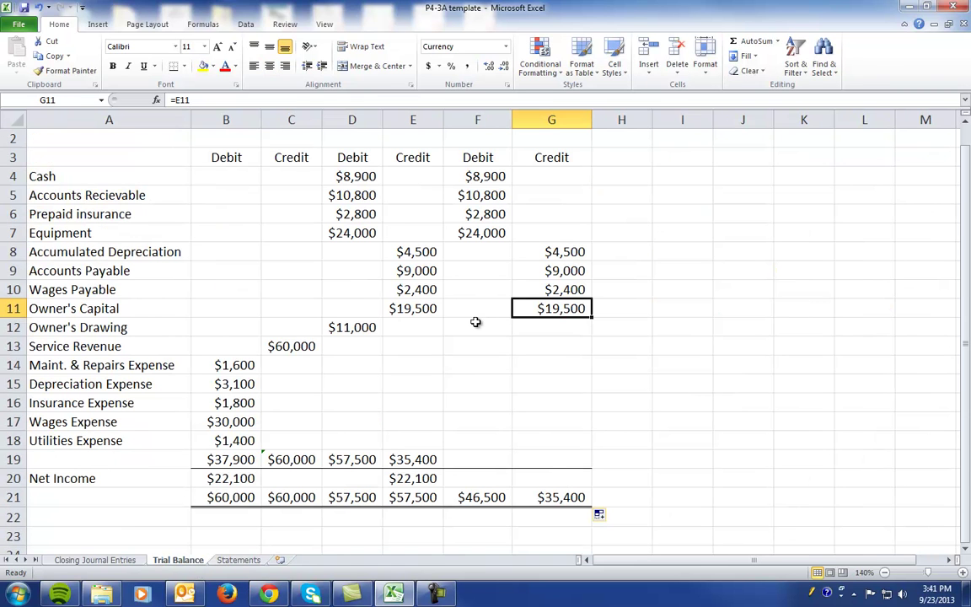
{"action": "type", "text": "30600"}
{"action": "key", "text": "Return"}
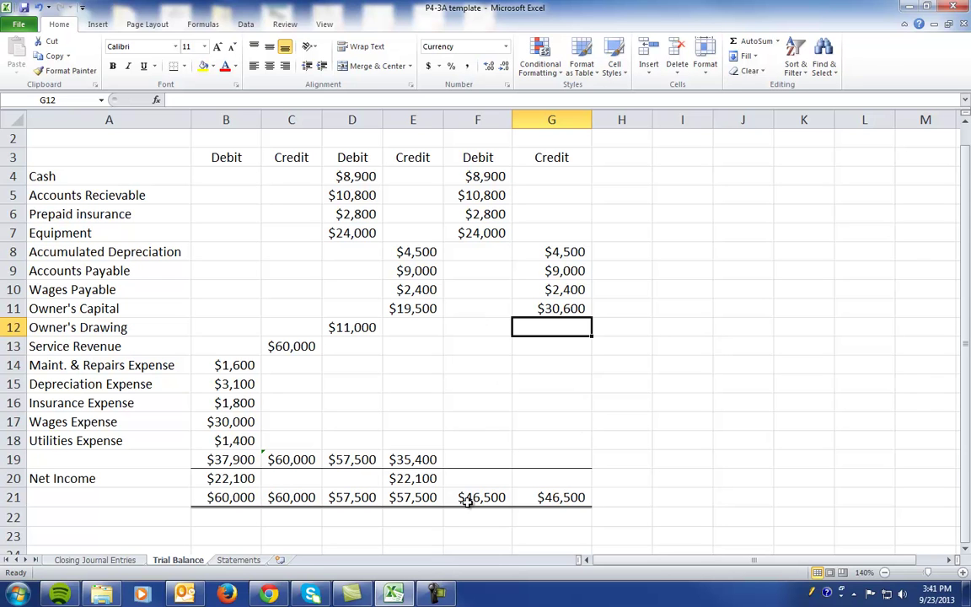
Compare the post-closing debit and credit totals in F21:G21 and review the Post Closing Trial Balance columns.
{"action": "left_click_drag", "start_coordinate": [469, 499], "coordinate": [524, 501]}
{"action": "scroll", "coordinate": [544, 498], "scroll_direction": "down", "scroll_amount": 1}
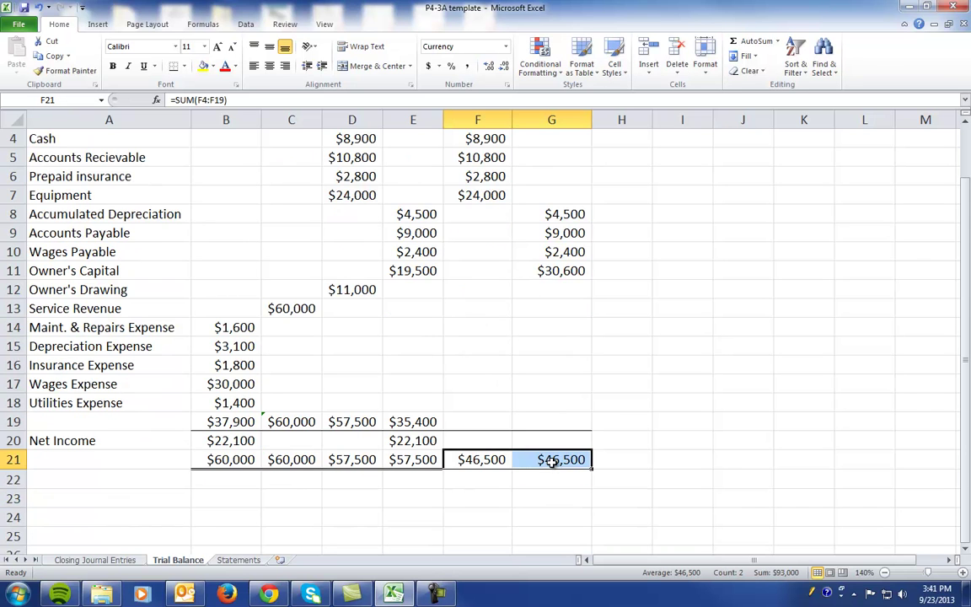
{"action": "scroll", "coordinate": [536, 427], "scroll_direction": "up", "scroll_amount": 1}
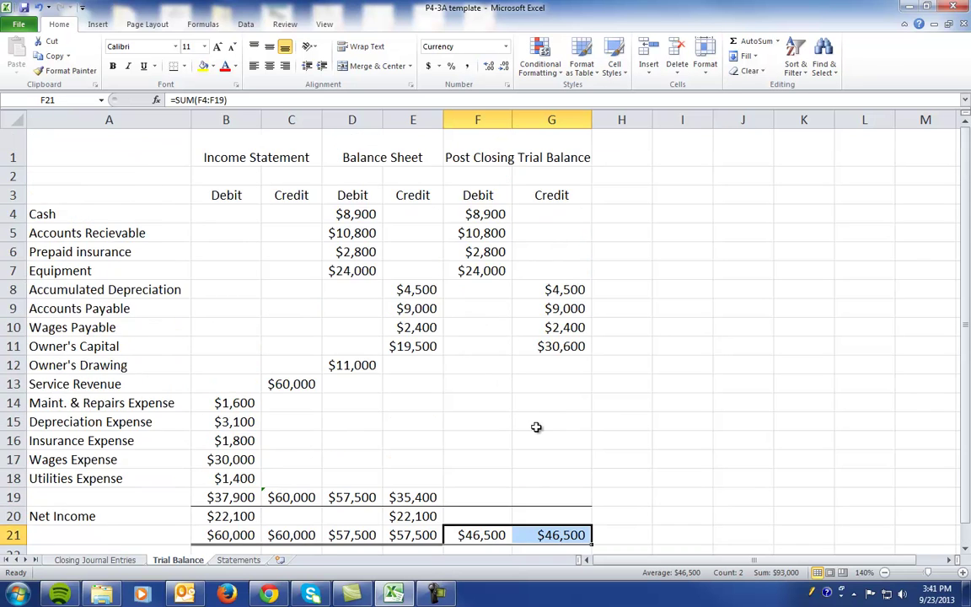
{"action": "left_click", "coordinate": [478, 159]}
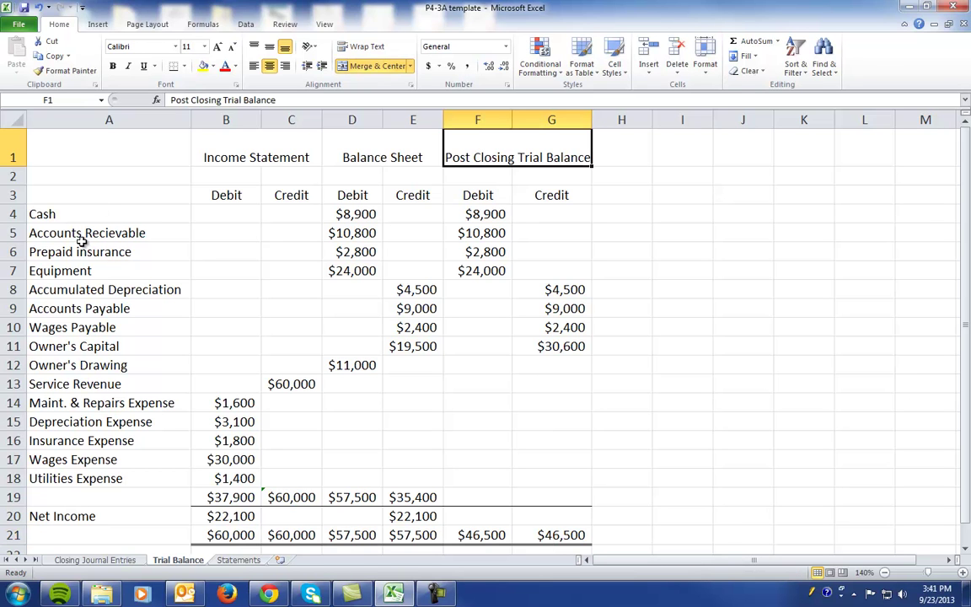